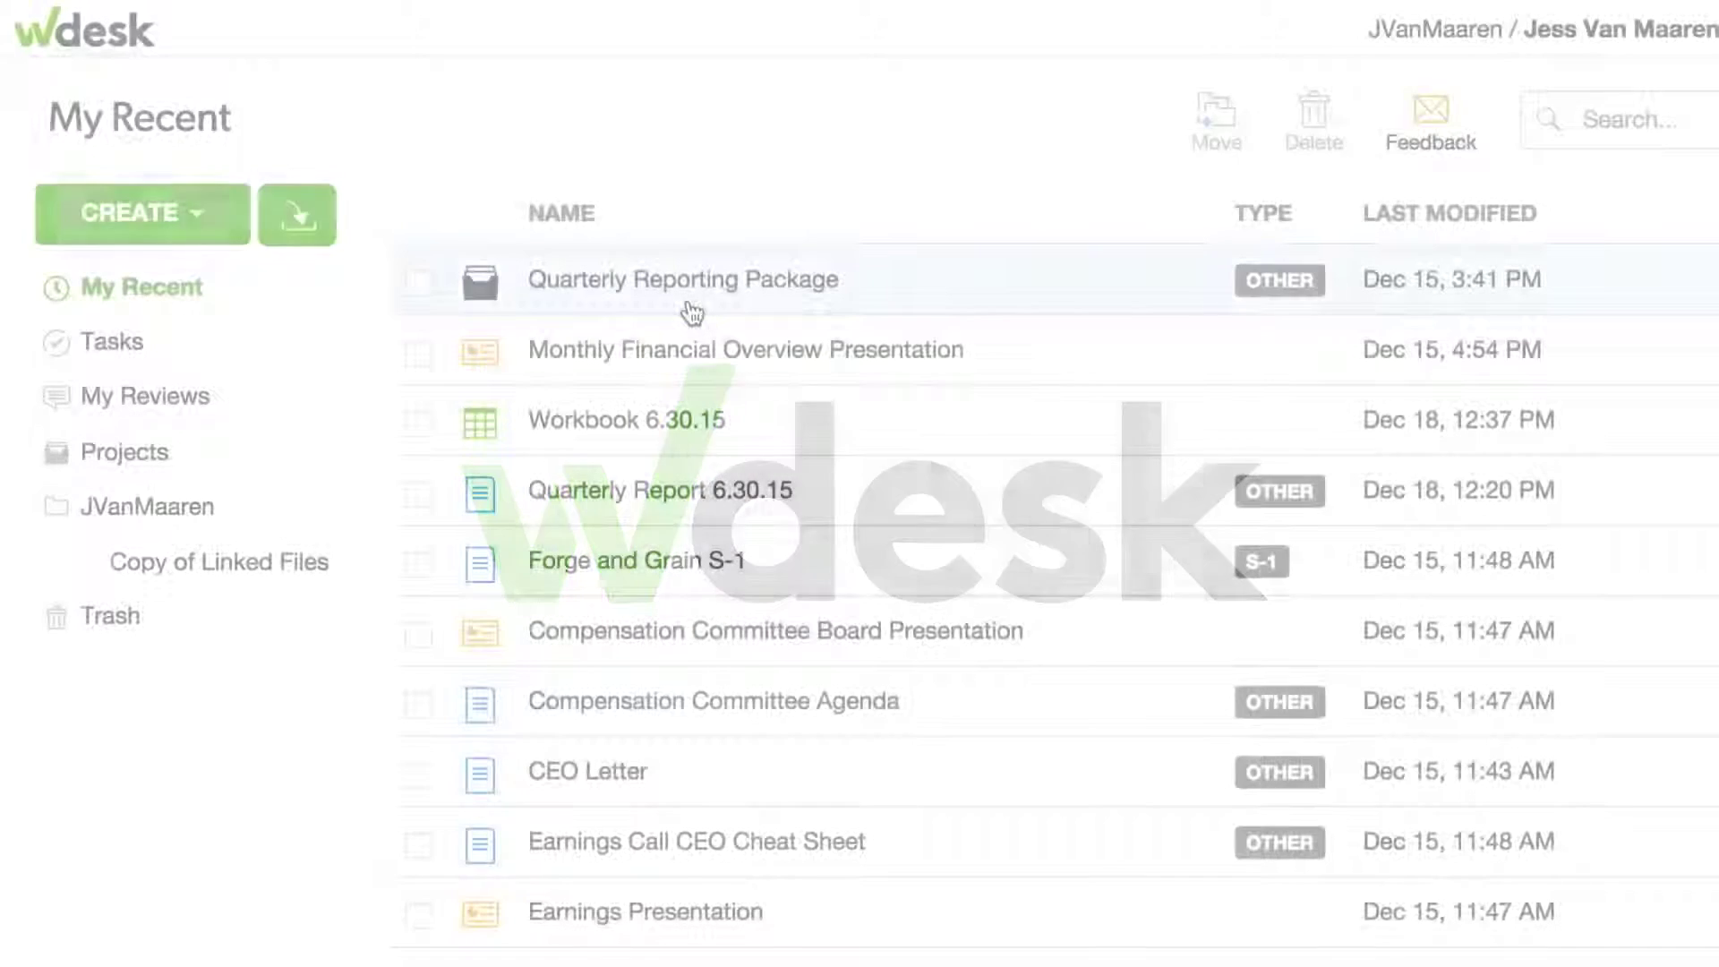
Open Quarterly Report 6.30.15 and complete the Use of Estimates heading.
{"action": "scroll", "coordinate": [676, 488], "scroll_direction": "down", "scroll_amount": 1}
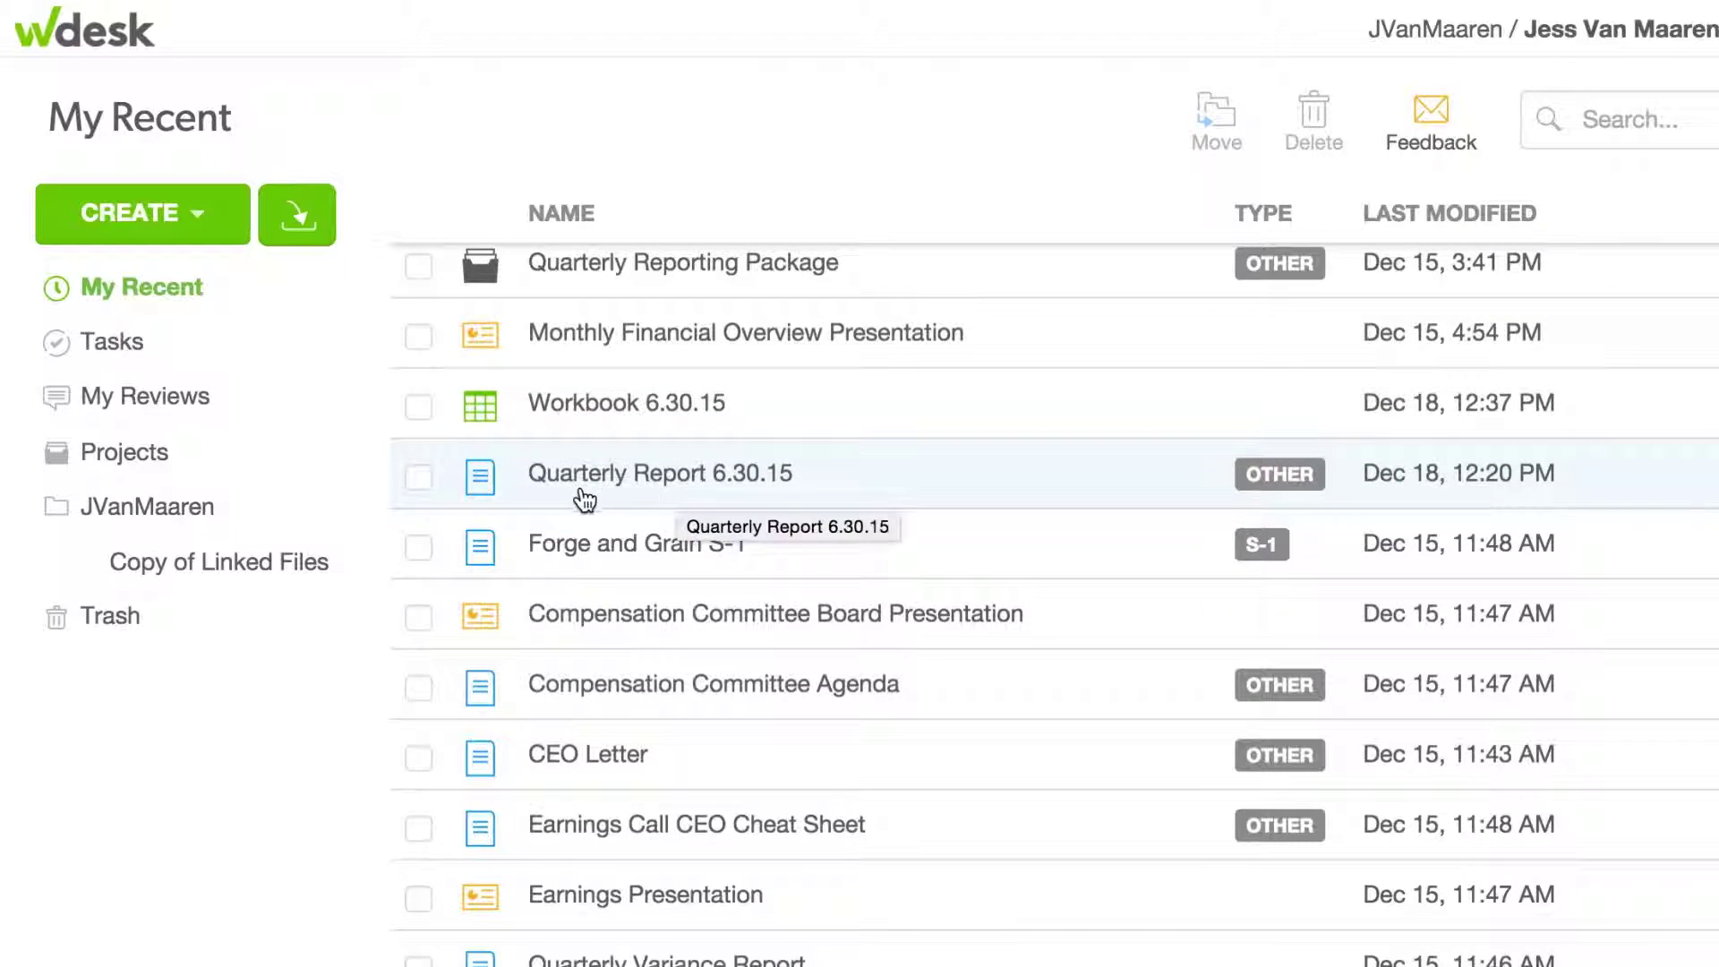
{"action": "left_click", "coordinate": [418, 483]}
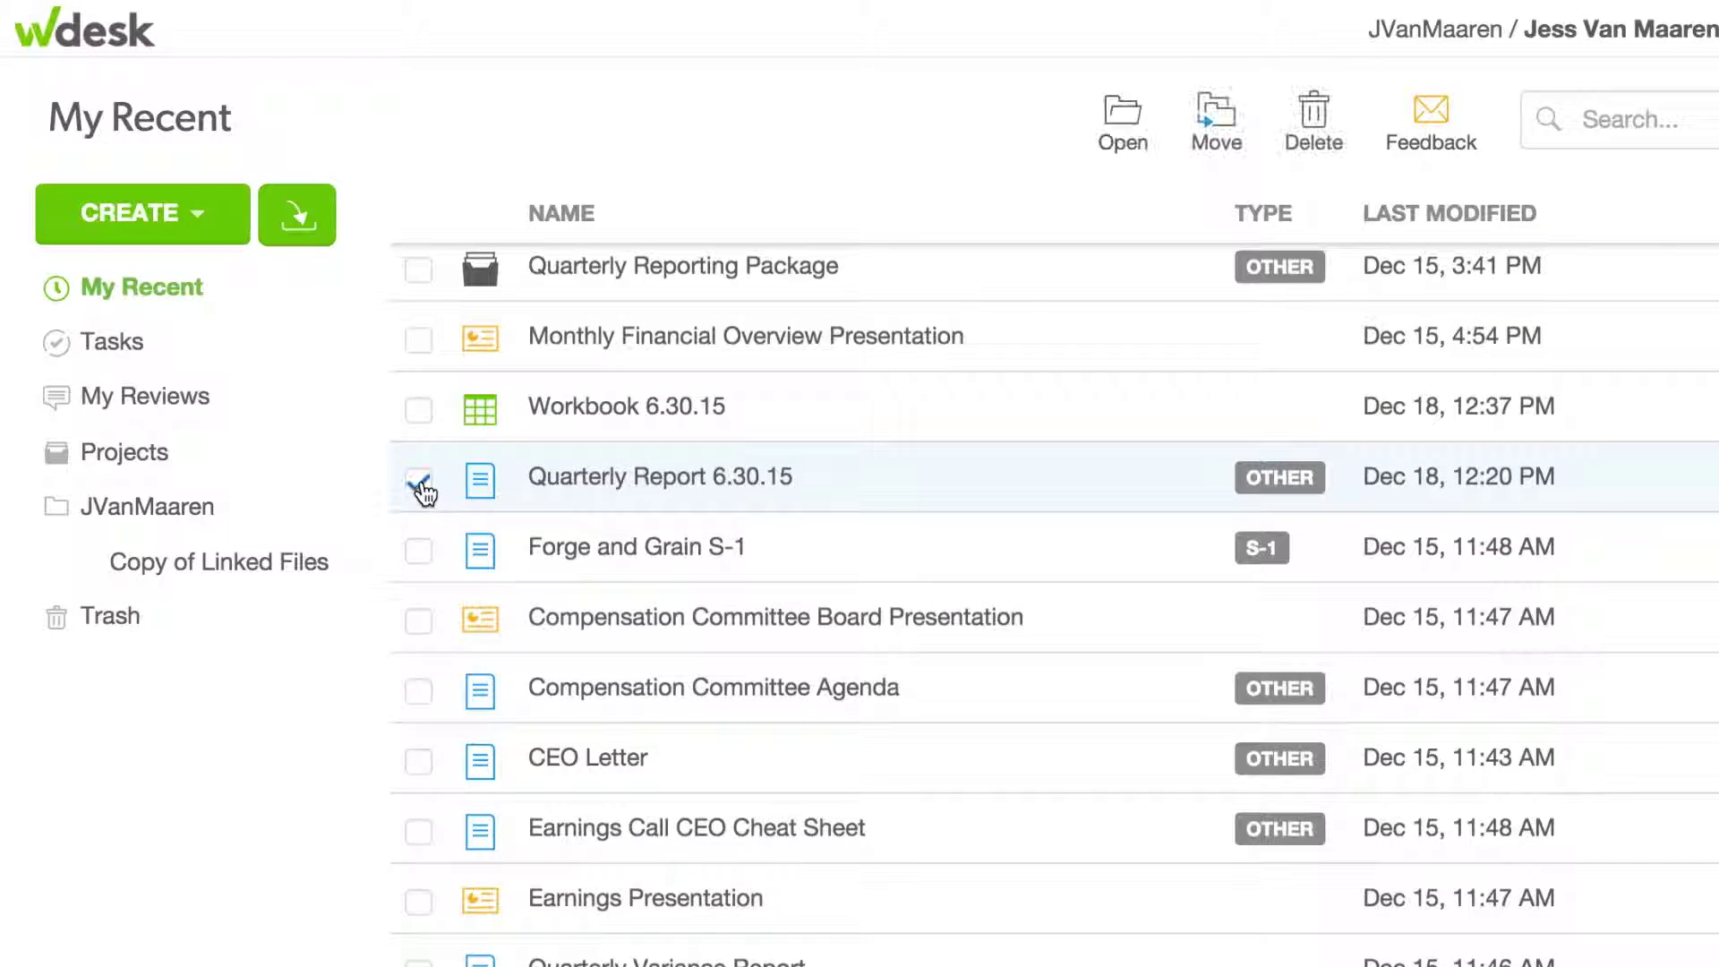
{"action": "left_click", "coordinate": [1128, 115]}
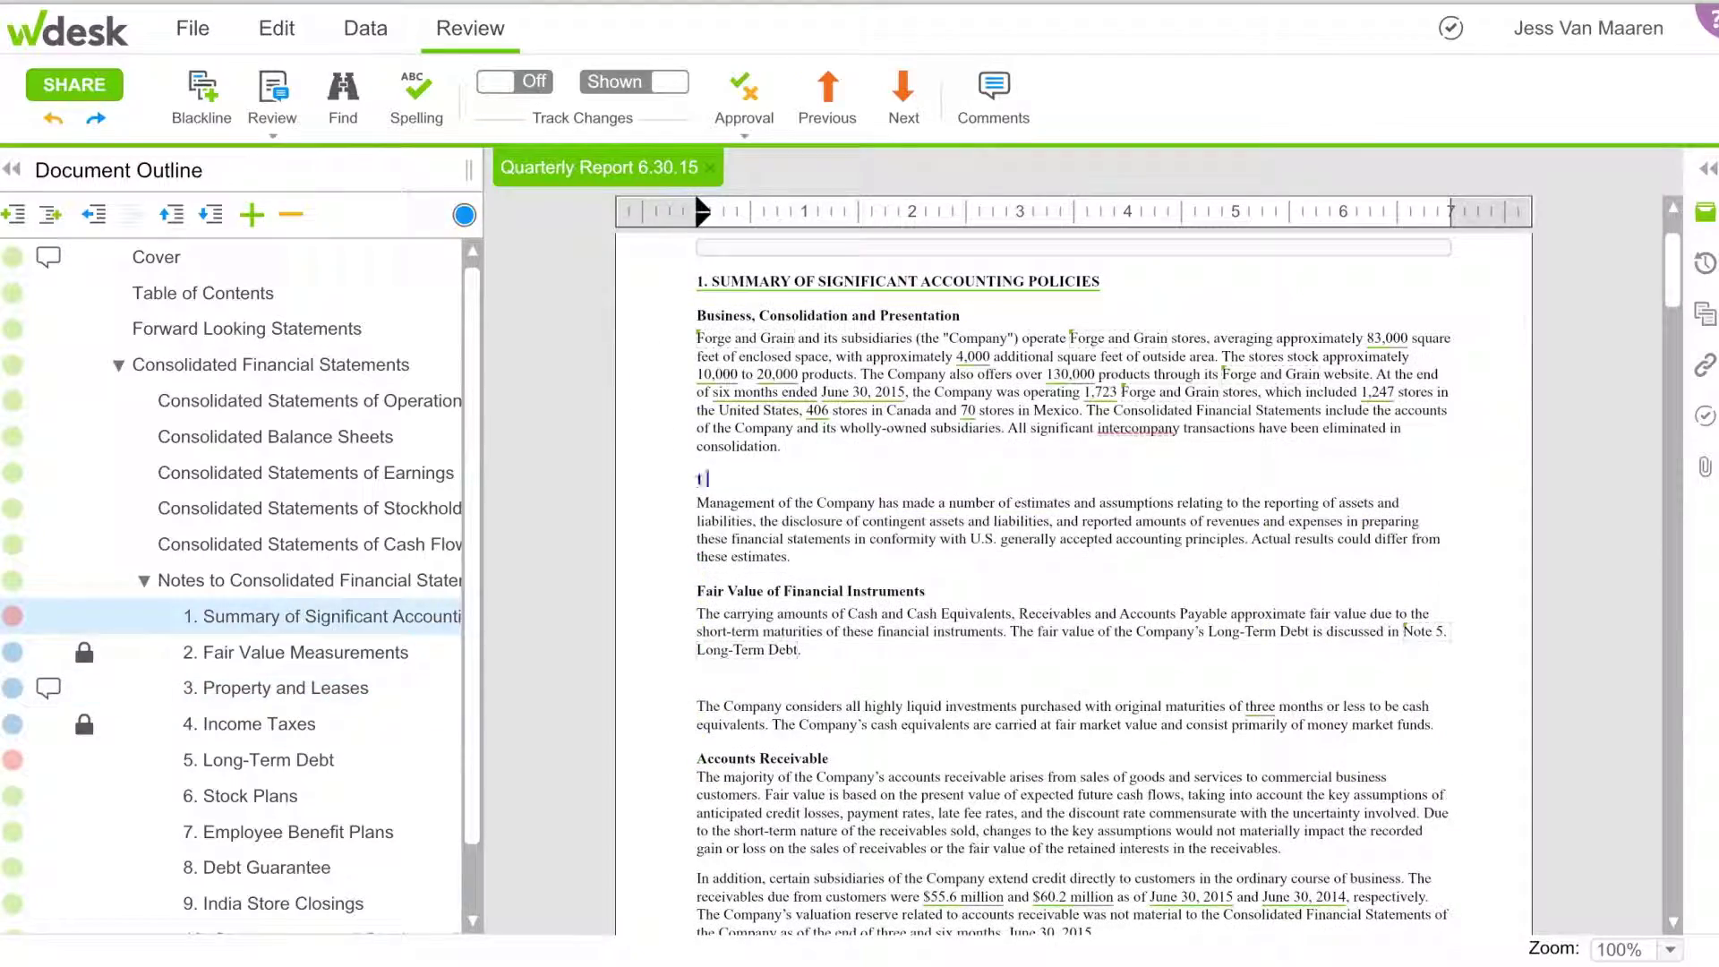
{"action": "type", "text": "f"}
{"action": "type", "text": " Estimates"}
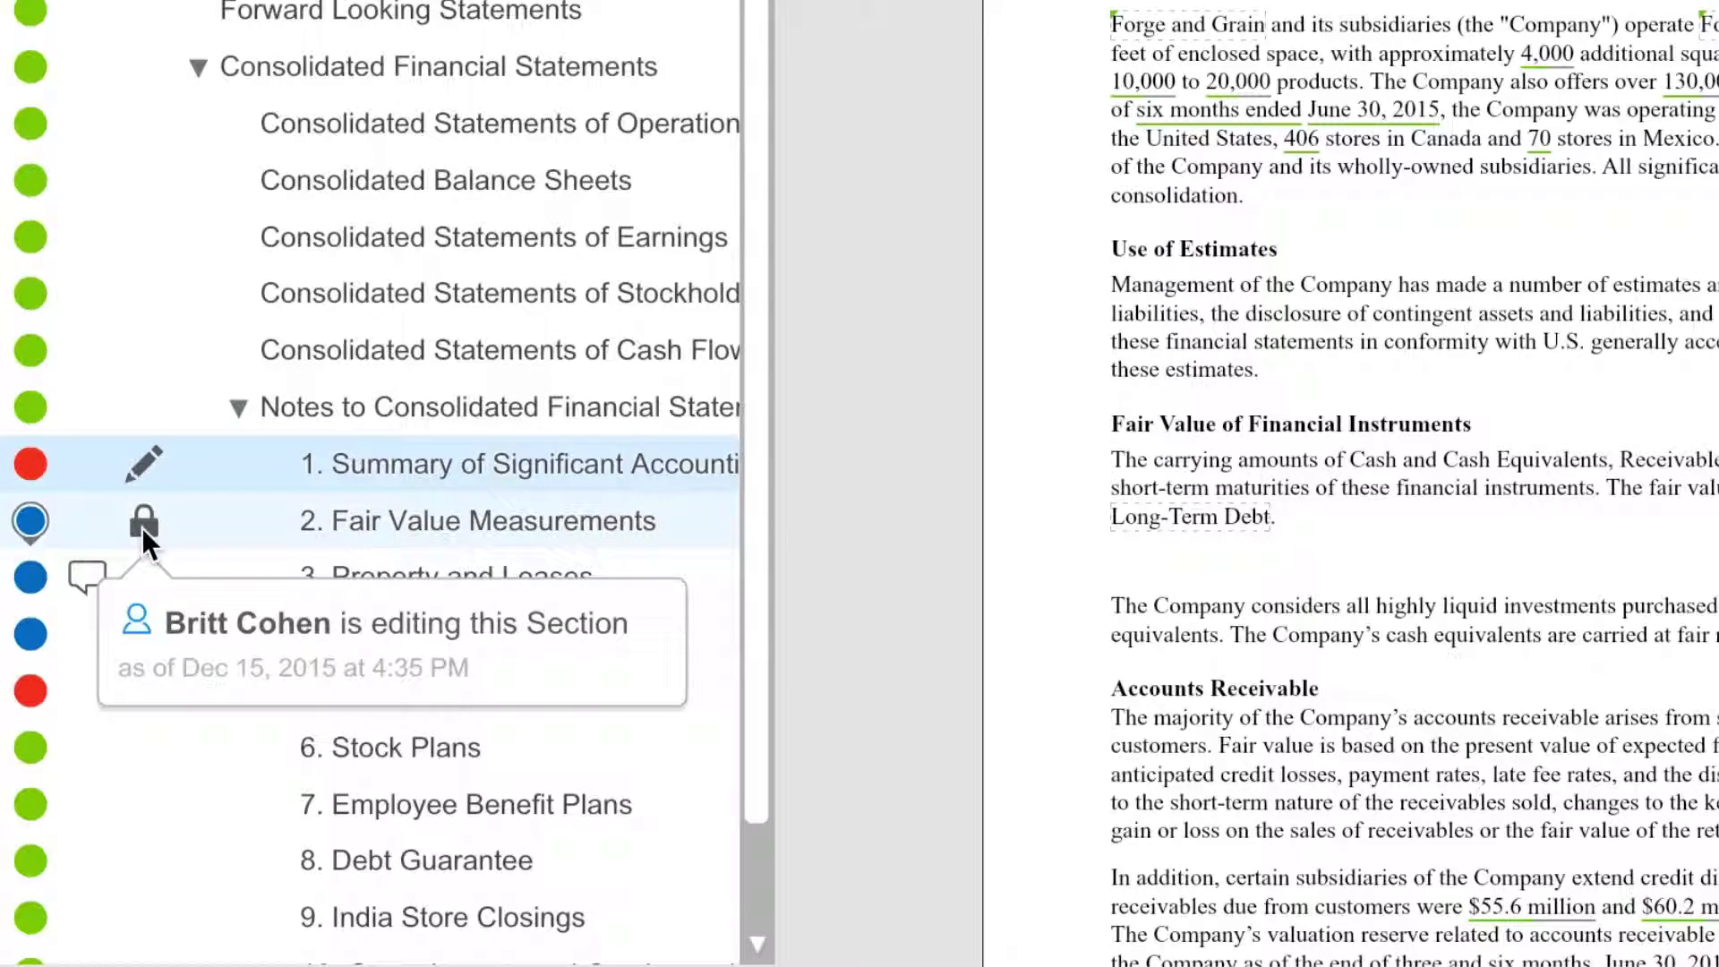
Set note 1's status to In Progress and share the document's changes.
{"action": "left_click", "coordinate": [32, 469]}
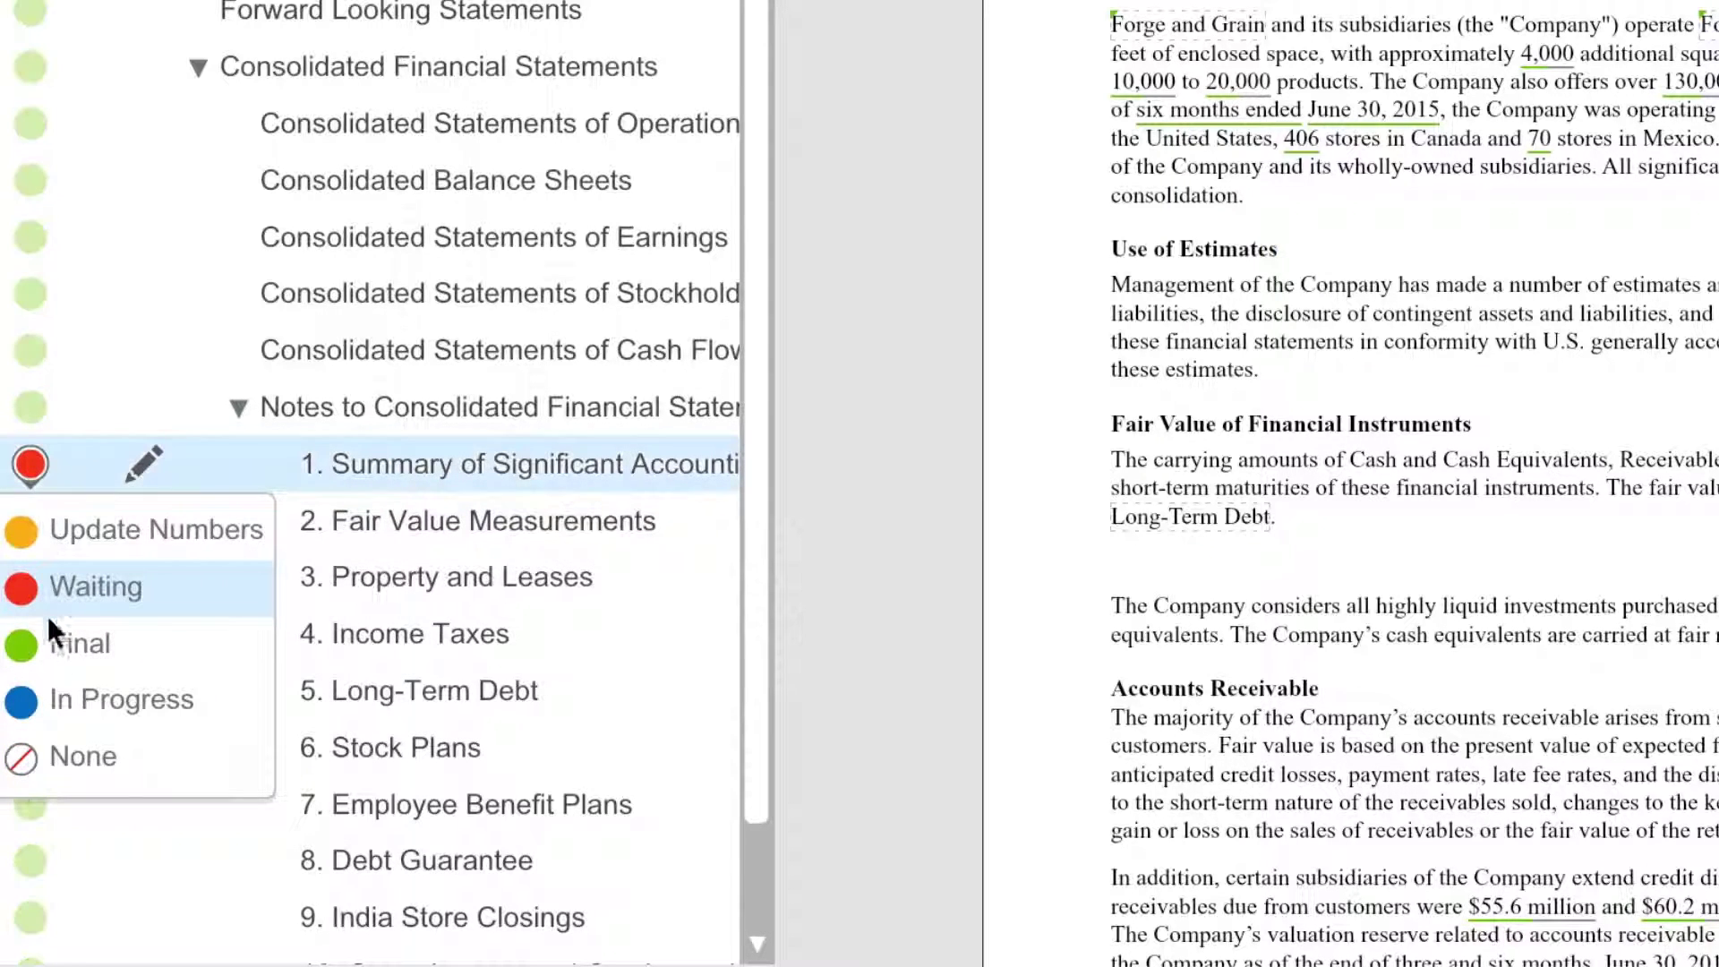
{"action": "left_click", "coordinate": [53, 701]}
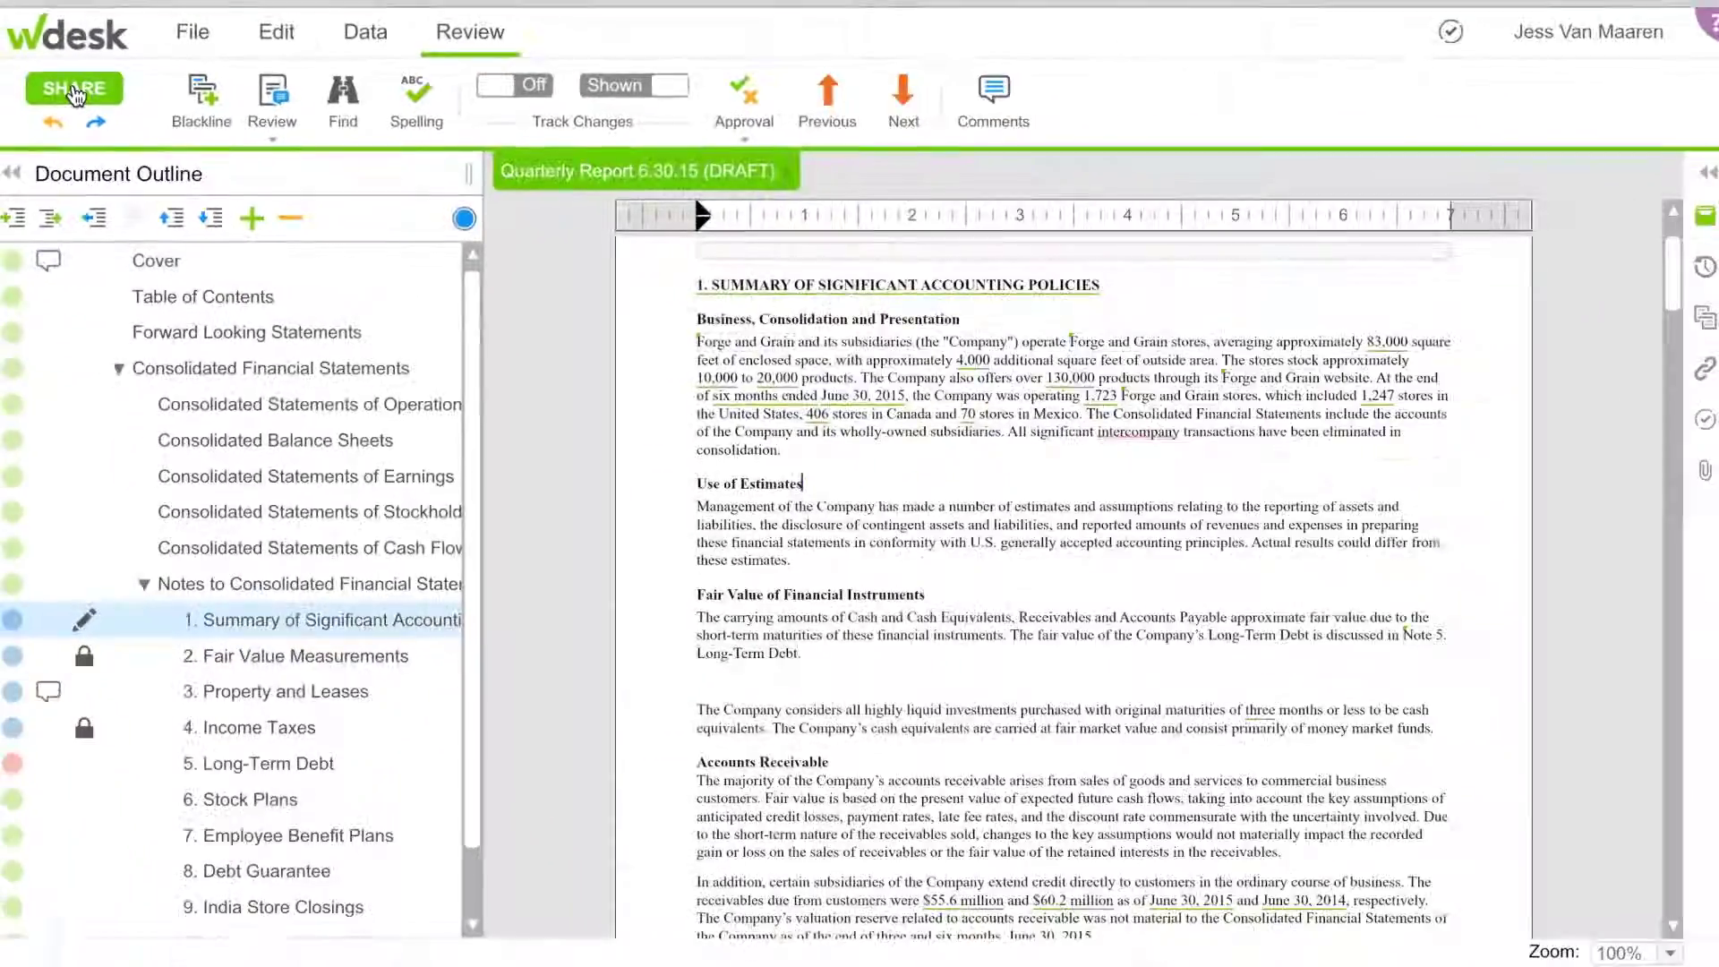
{"action": "left_click", "coordinate": [129, 153]}
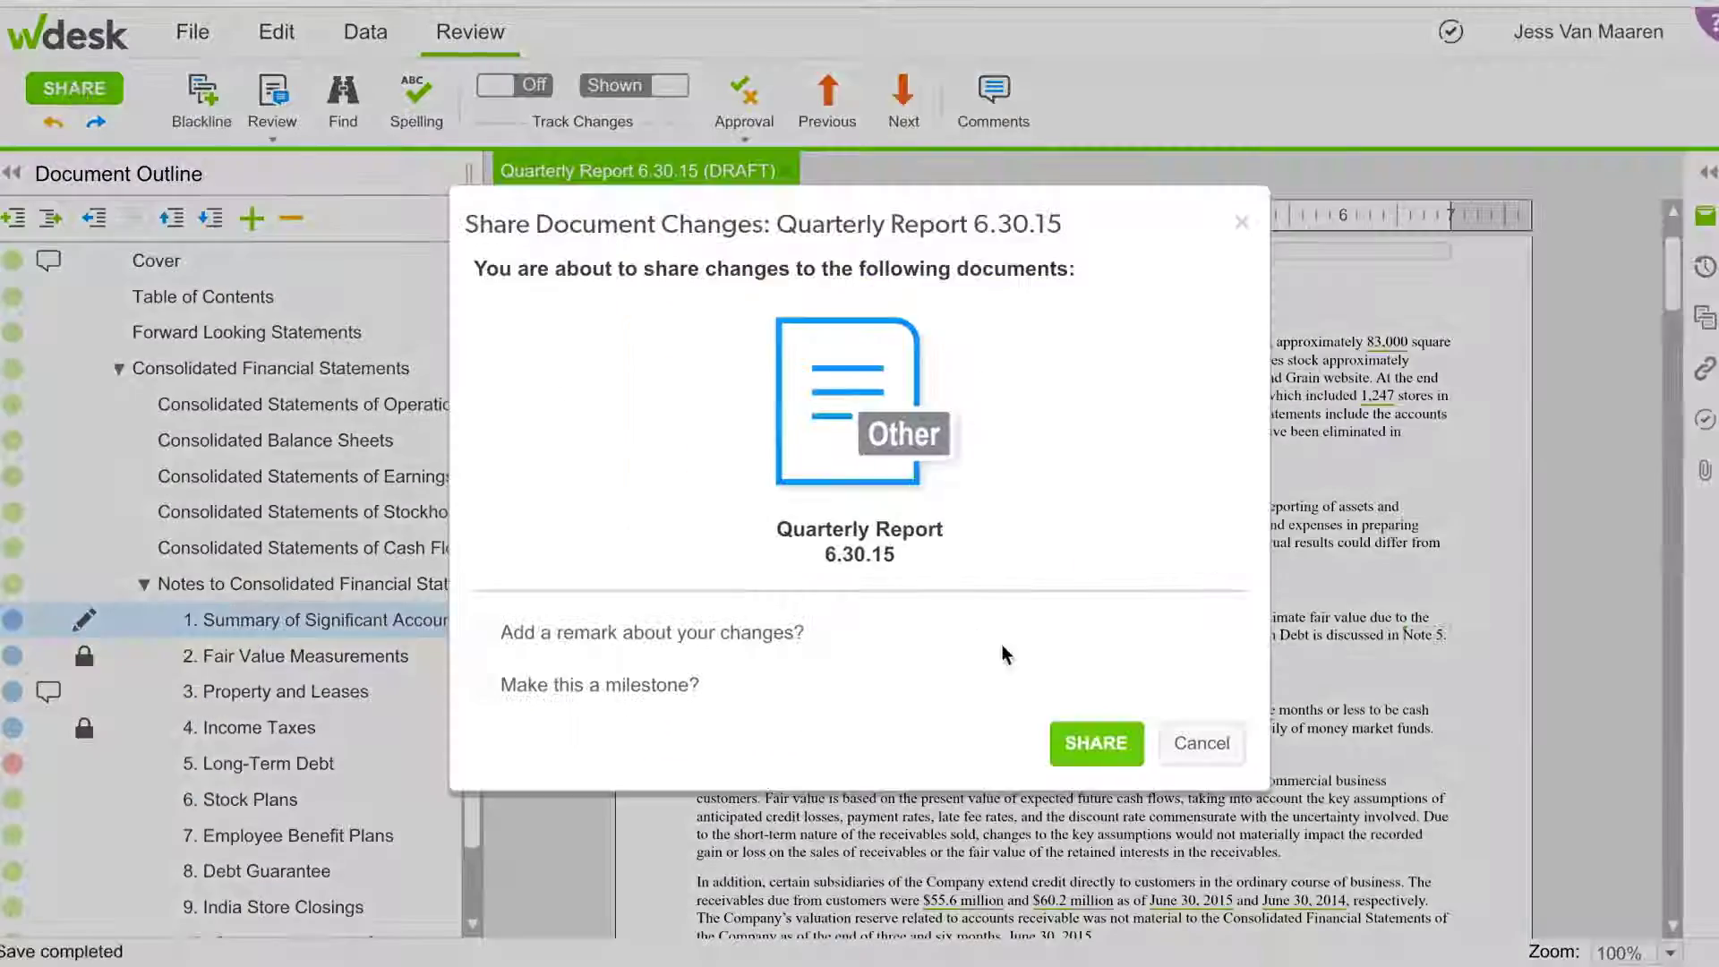
{"action": "left_click", "coordinate": [1099, 748]}
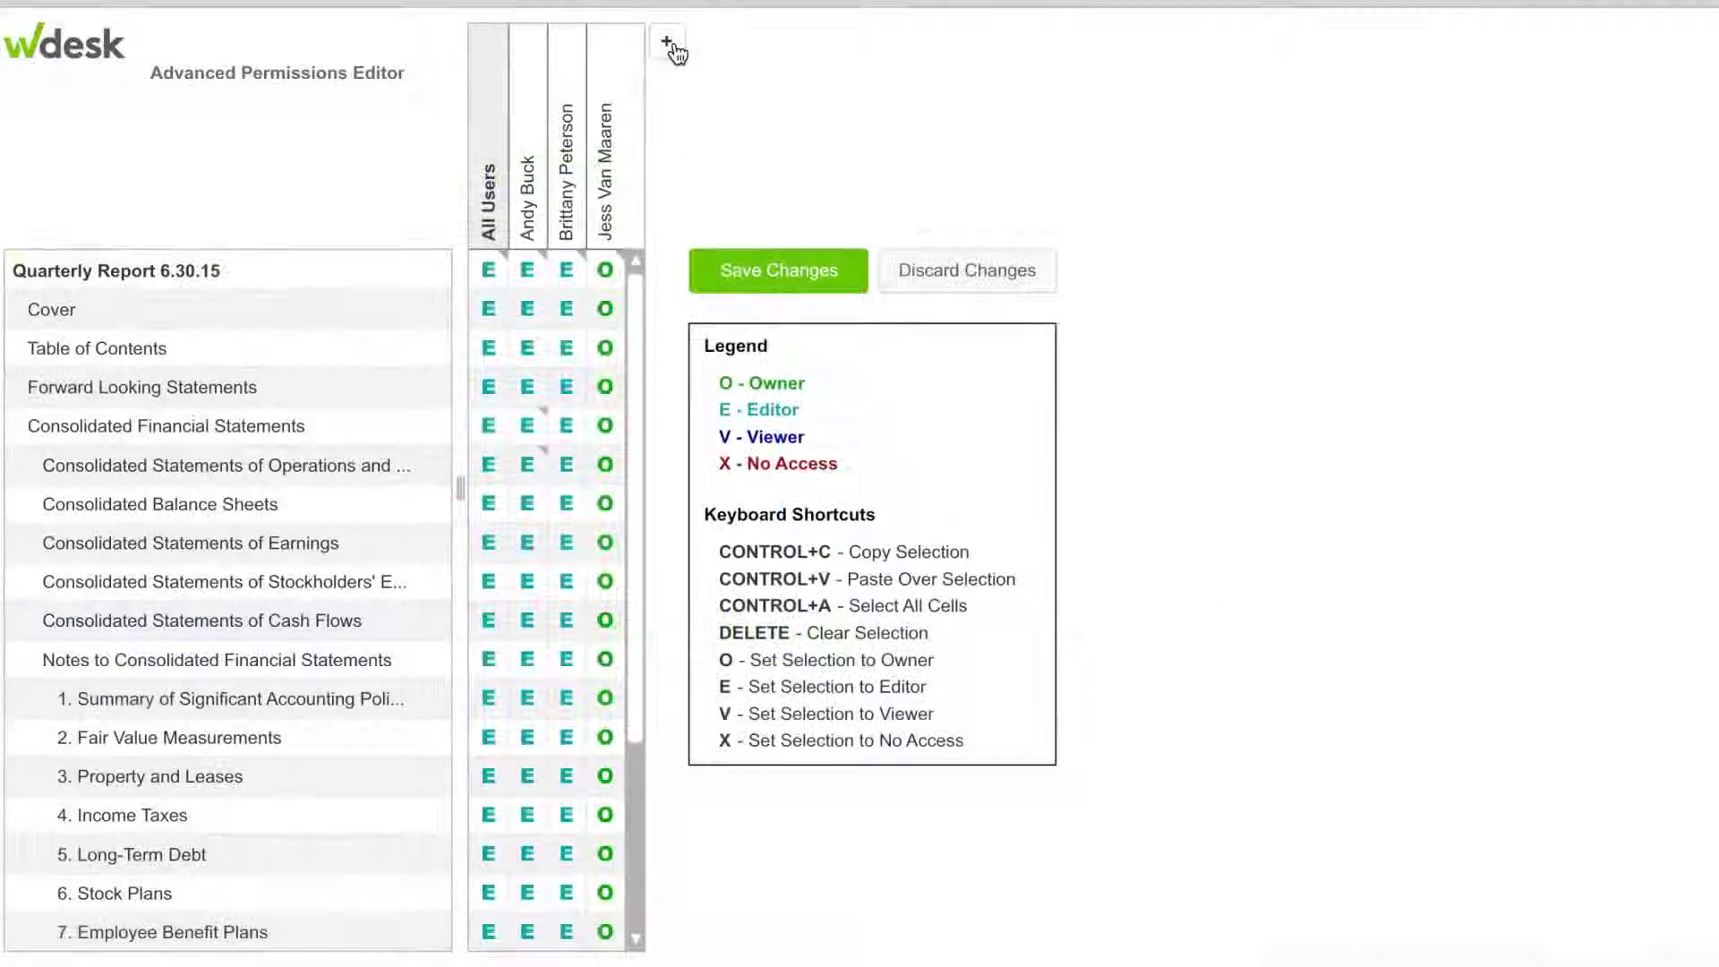
{"action": "left_click", "coordinate": [668, 45]}
{"action": "type", "text": "Legal"}
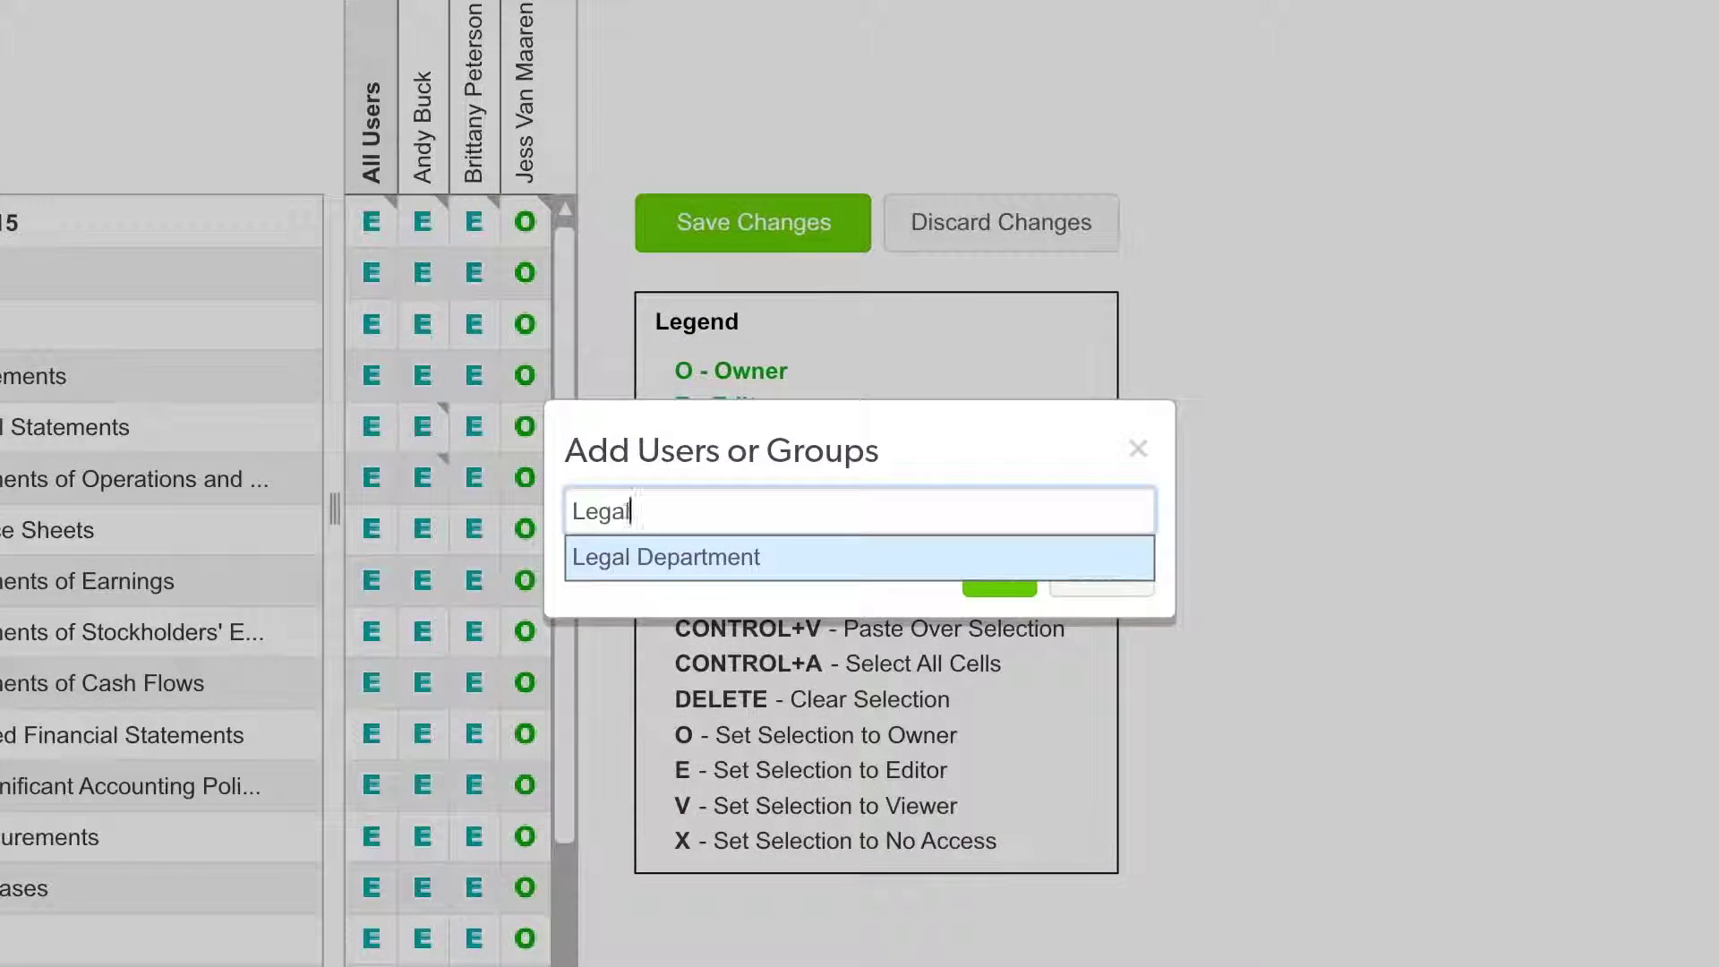
{"action": "left_click", "coordinate": [670, 556]}
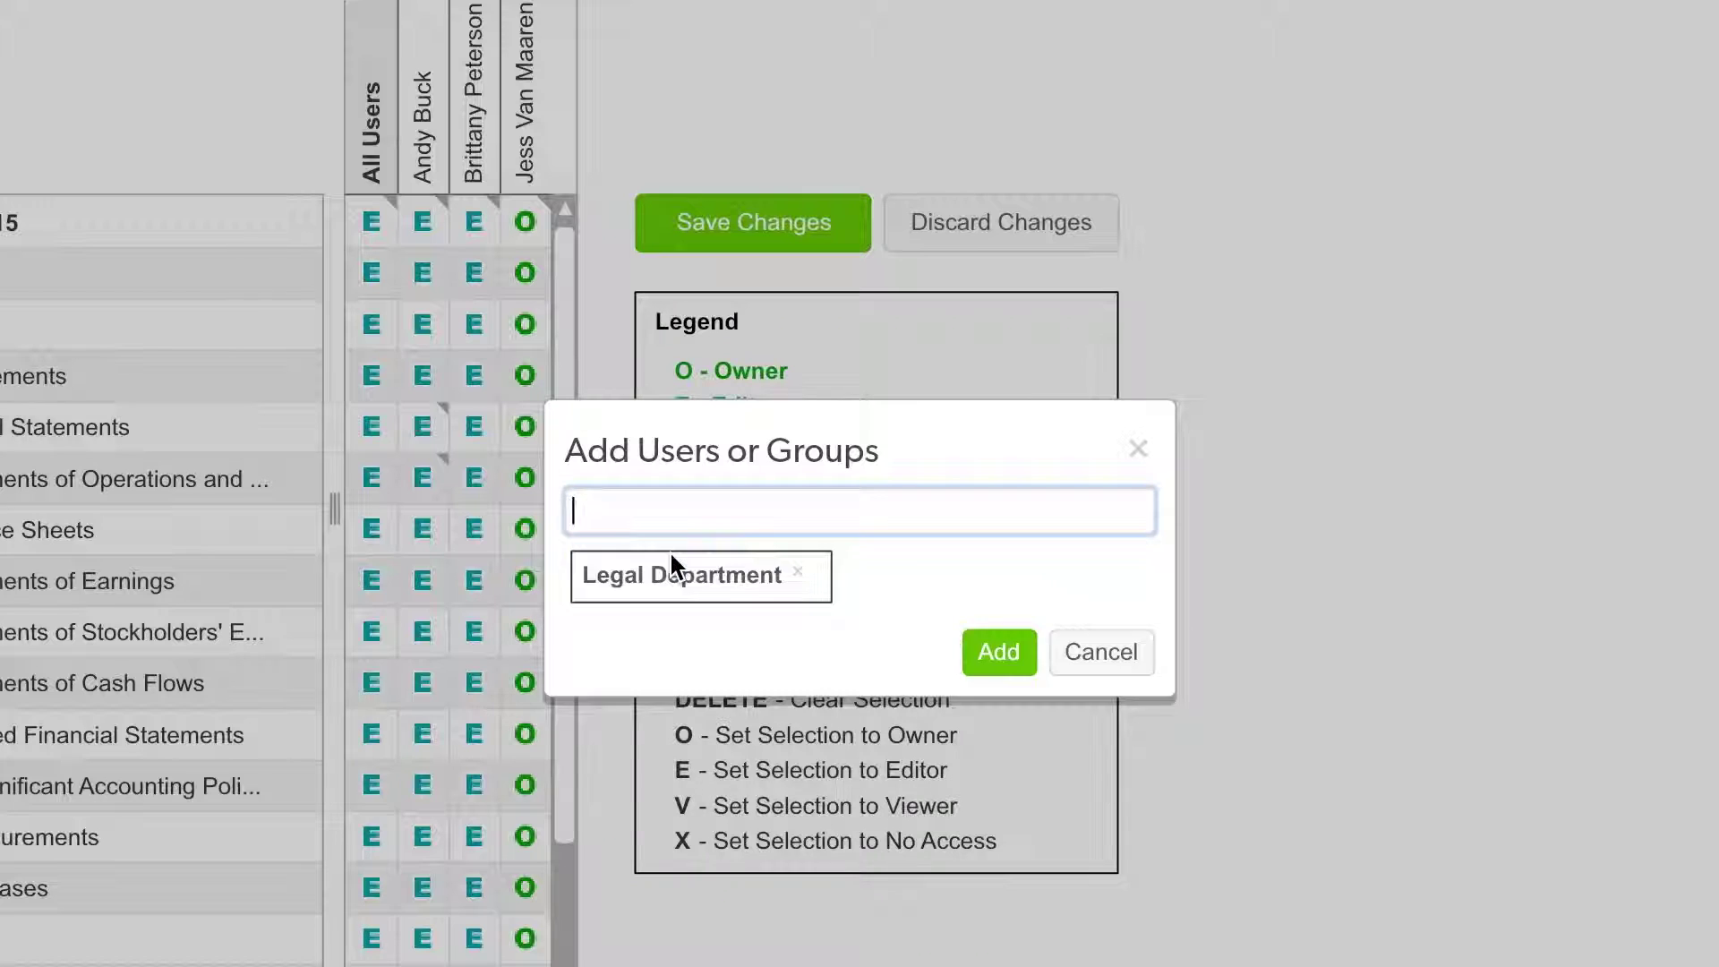
{"action": "type", "text": "Britt"}
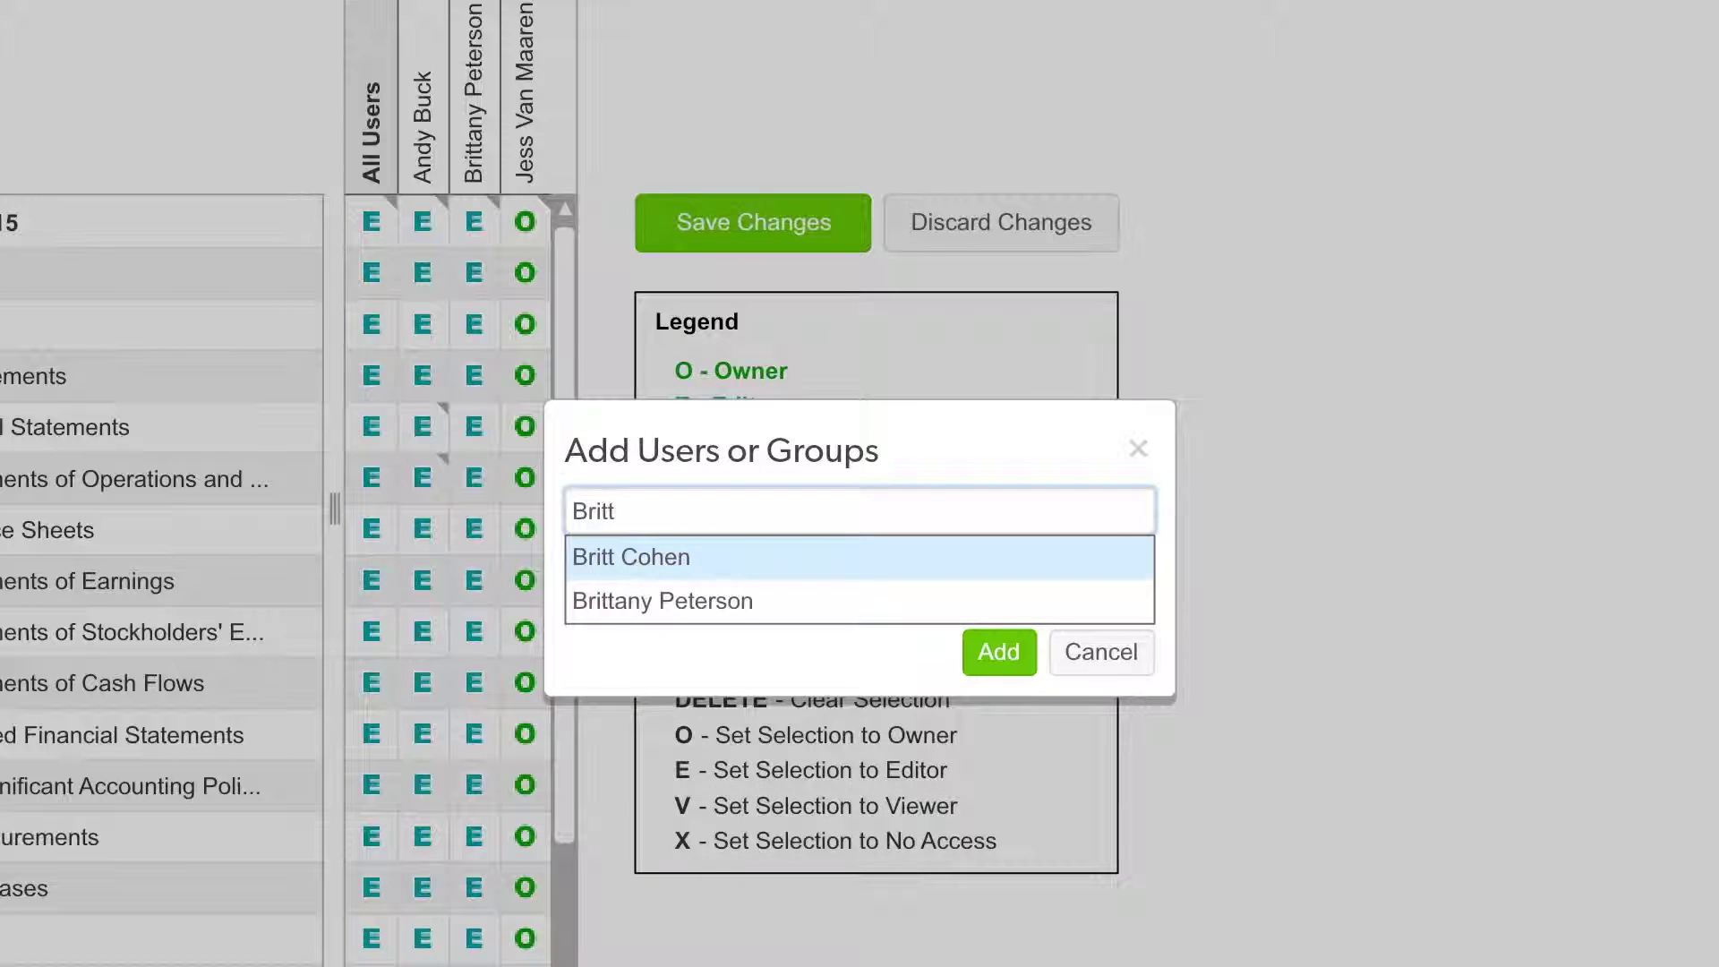
{"action": "key", "text": "Return"}
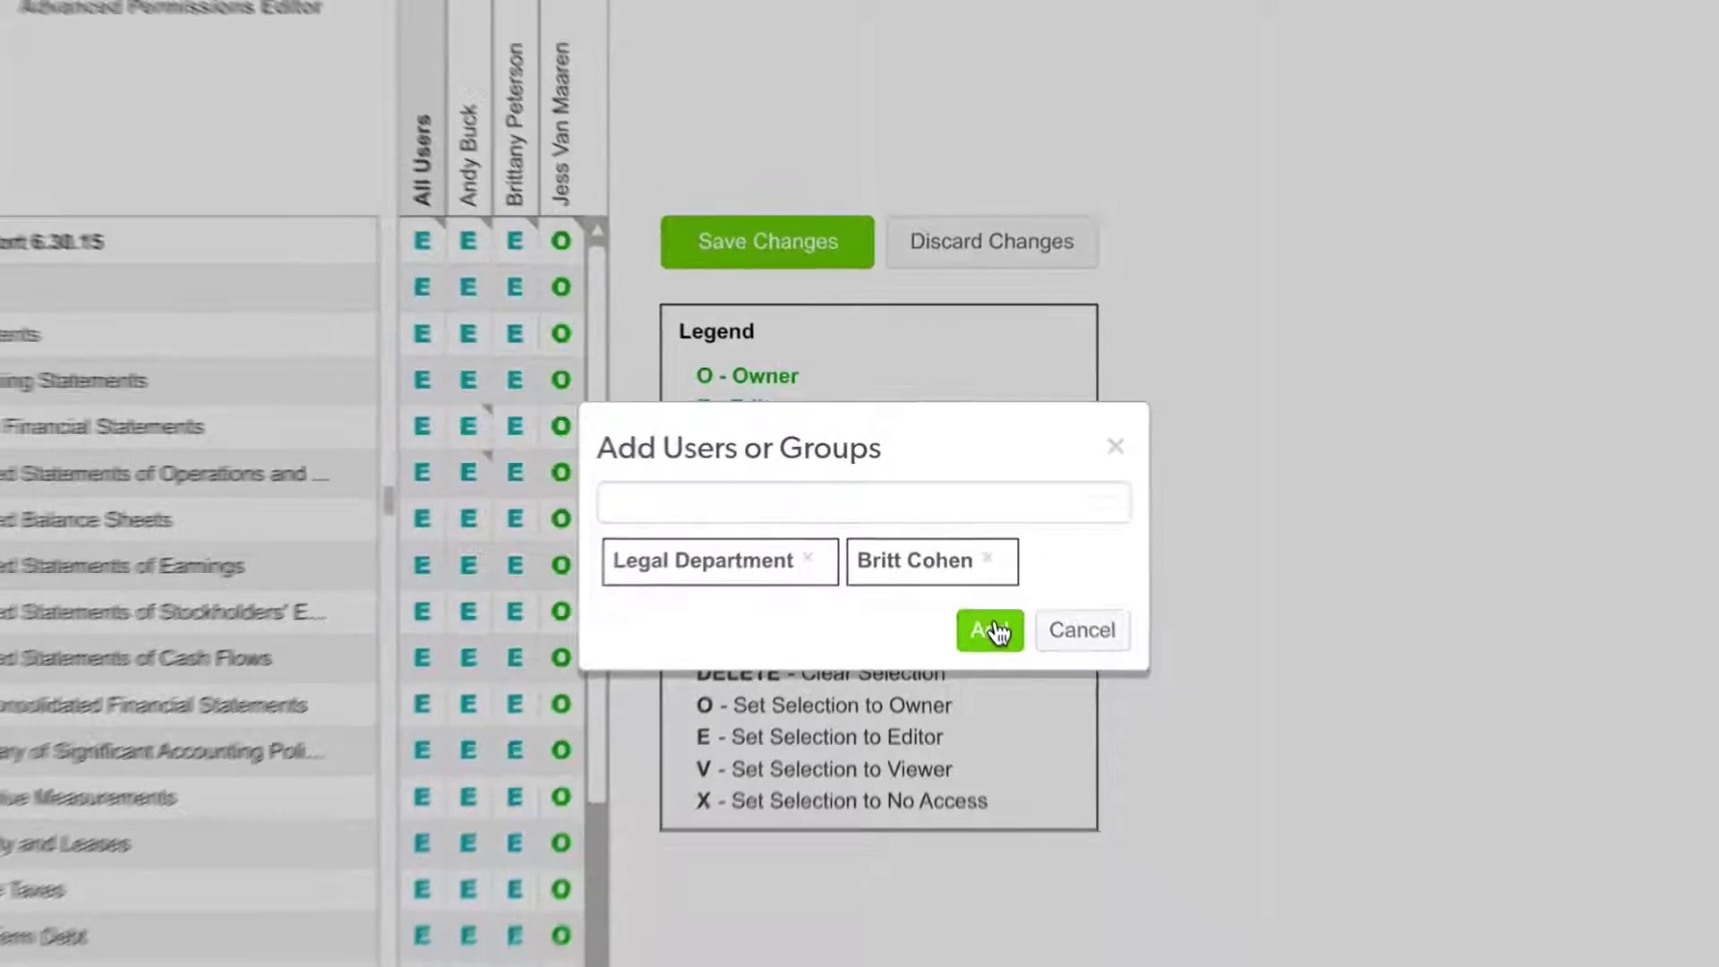
{"action": "left_click", "coordinate": [993, 631]}
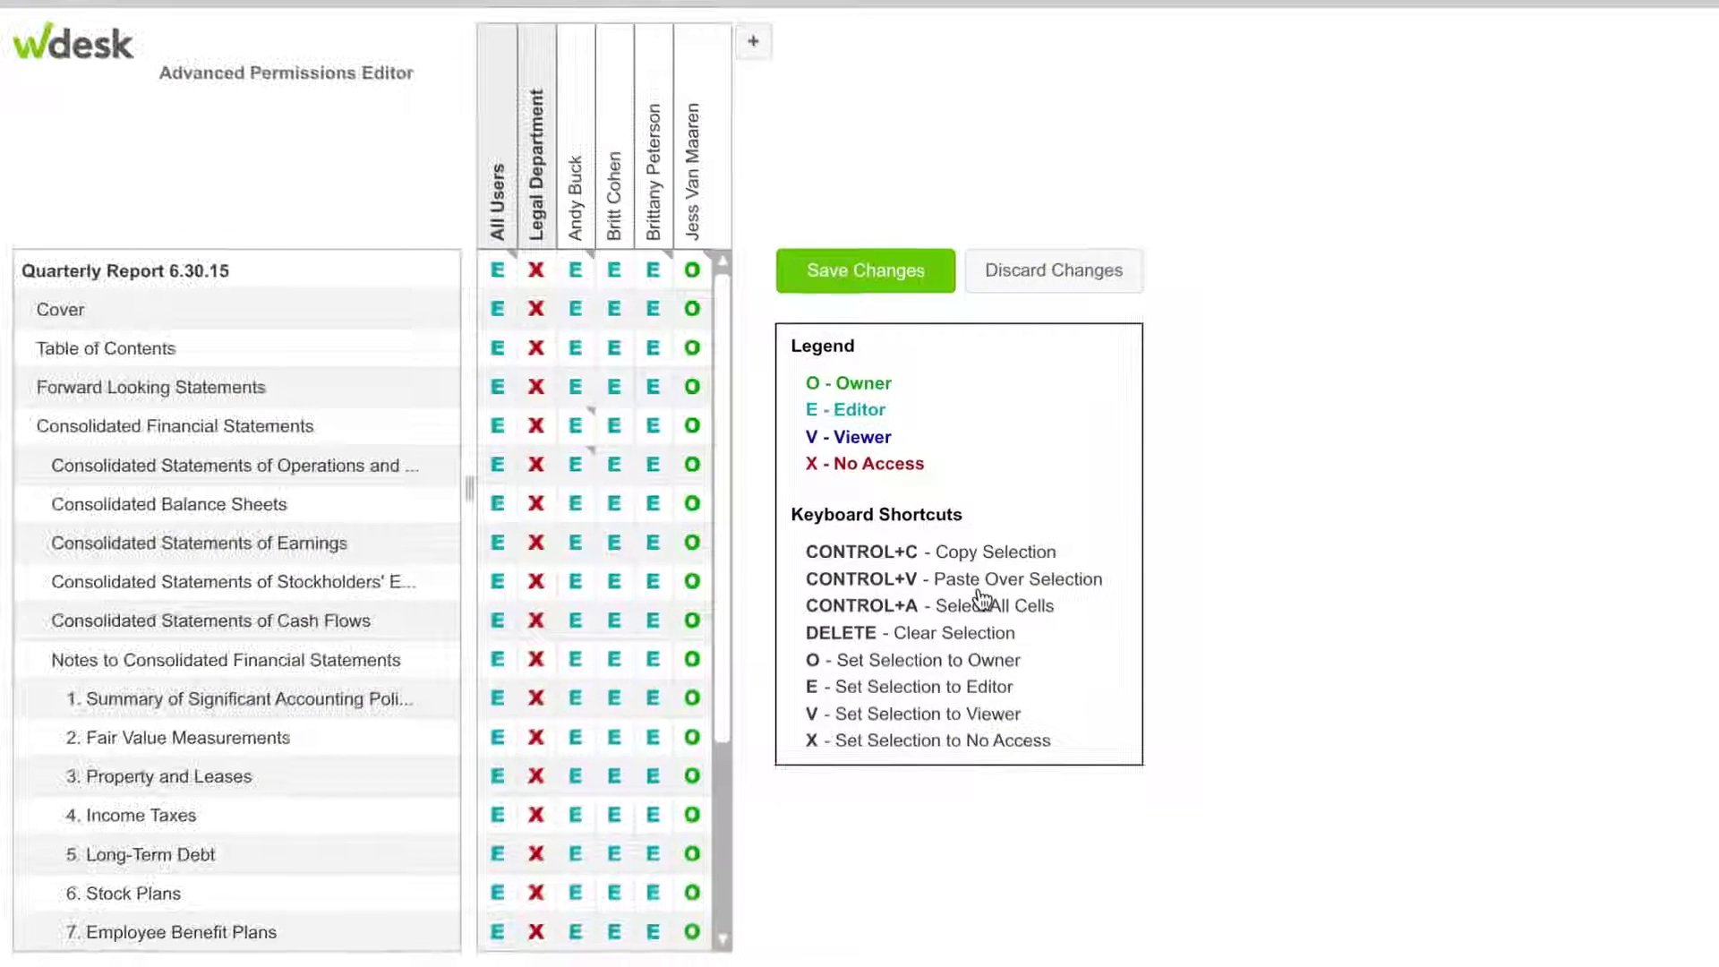
Make Legal Department view-only and remove Britt's access to three consolidated statement sections.
{"action": "left_click", "coordinate": [540, 271]}
{"action": "type", "text": "V"}
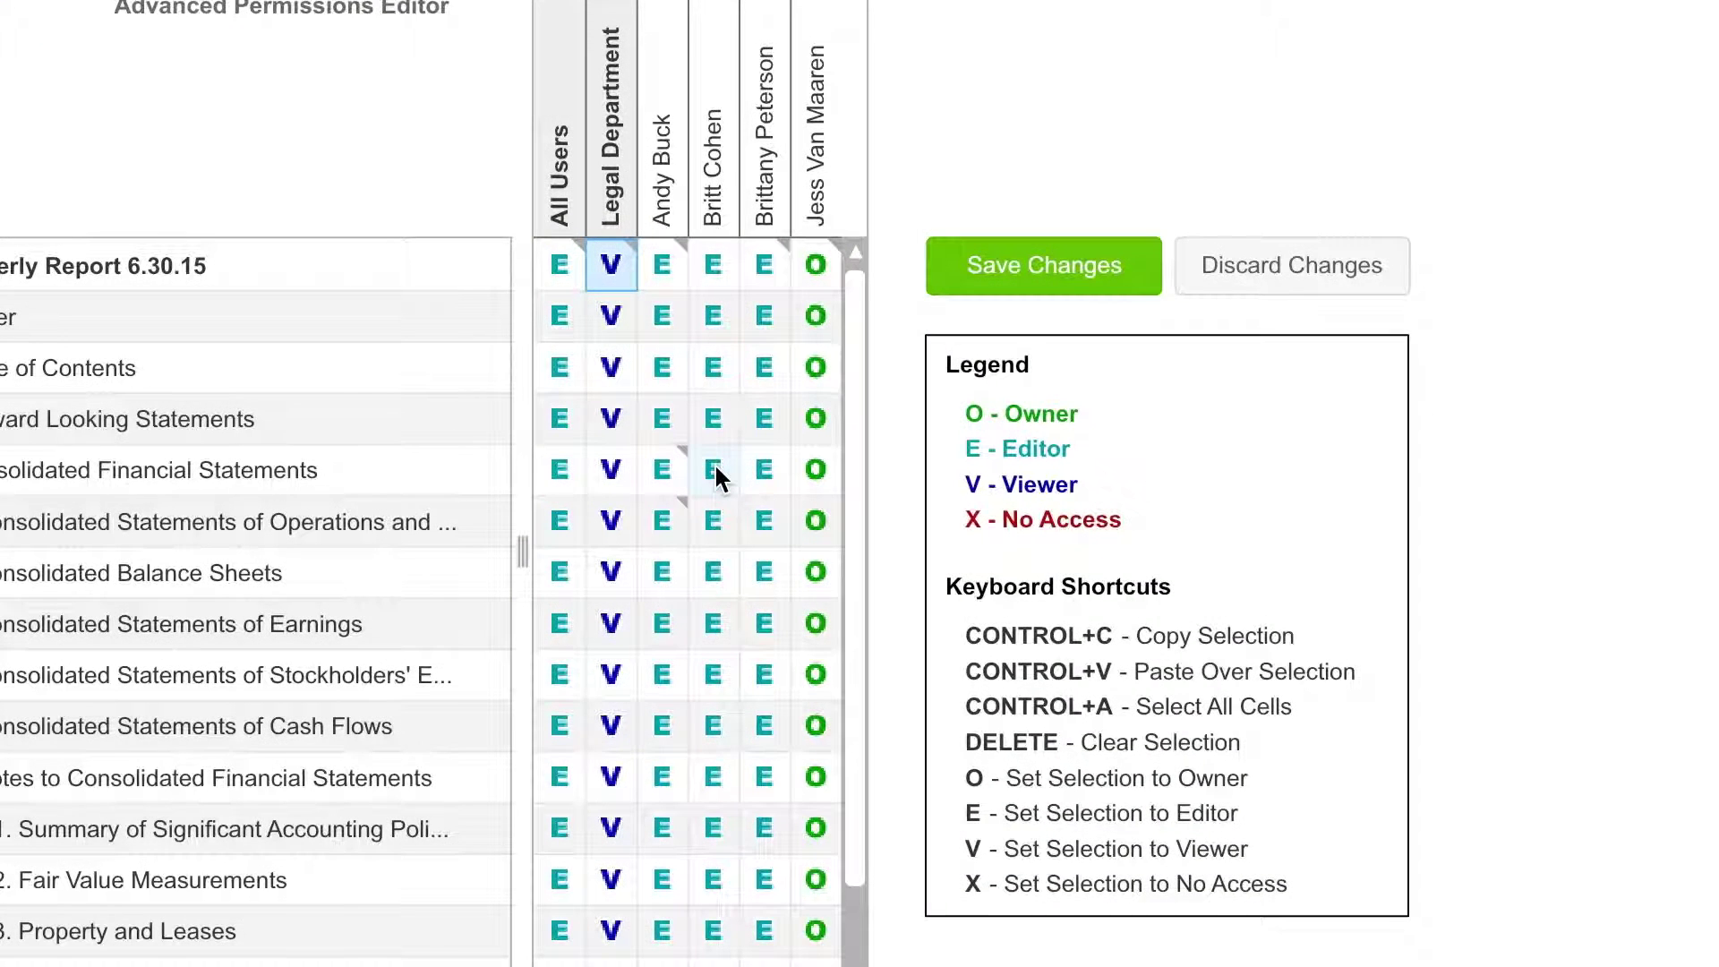
{"action": "left_click", "coordinate": [713, 469]}
{"action": "key", "text": "x"}
{"action": "left_click", "coordinate": [711, 517]}
{"action": "key", "text": "x"}
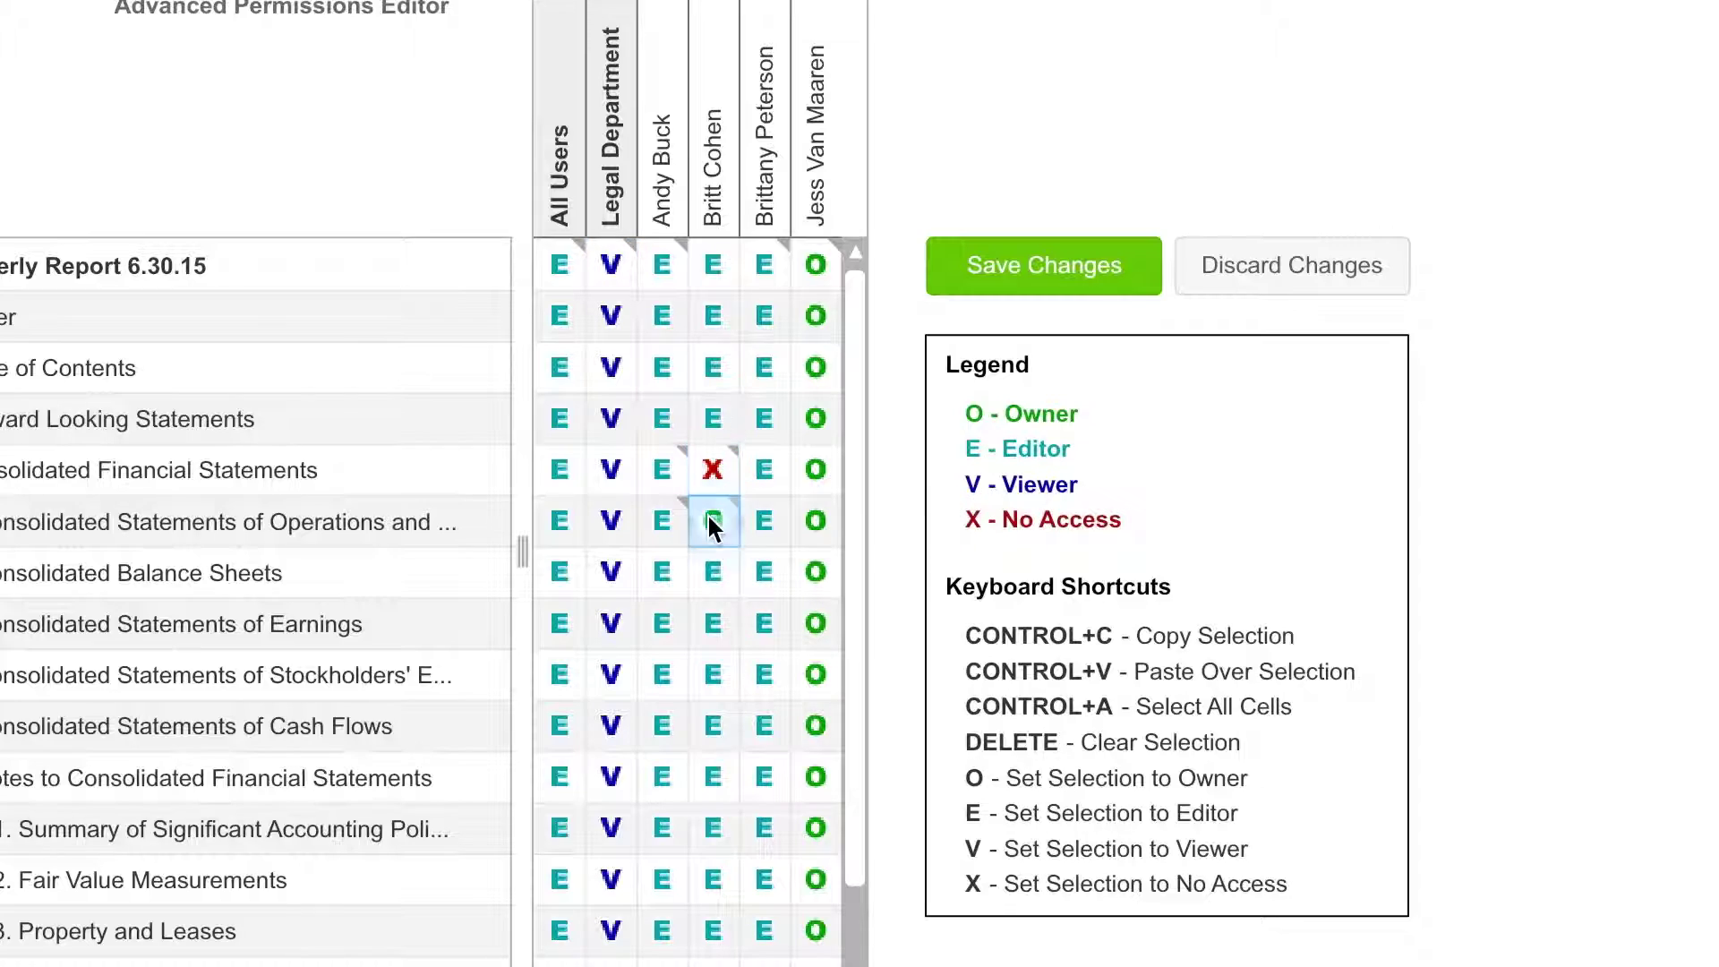
{"action": "left_click", "coordinate": [706, 568]}
{"action": "key", "text": "x"}
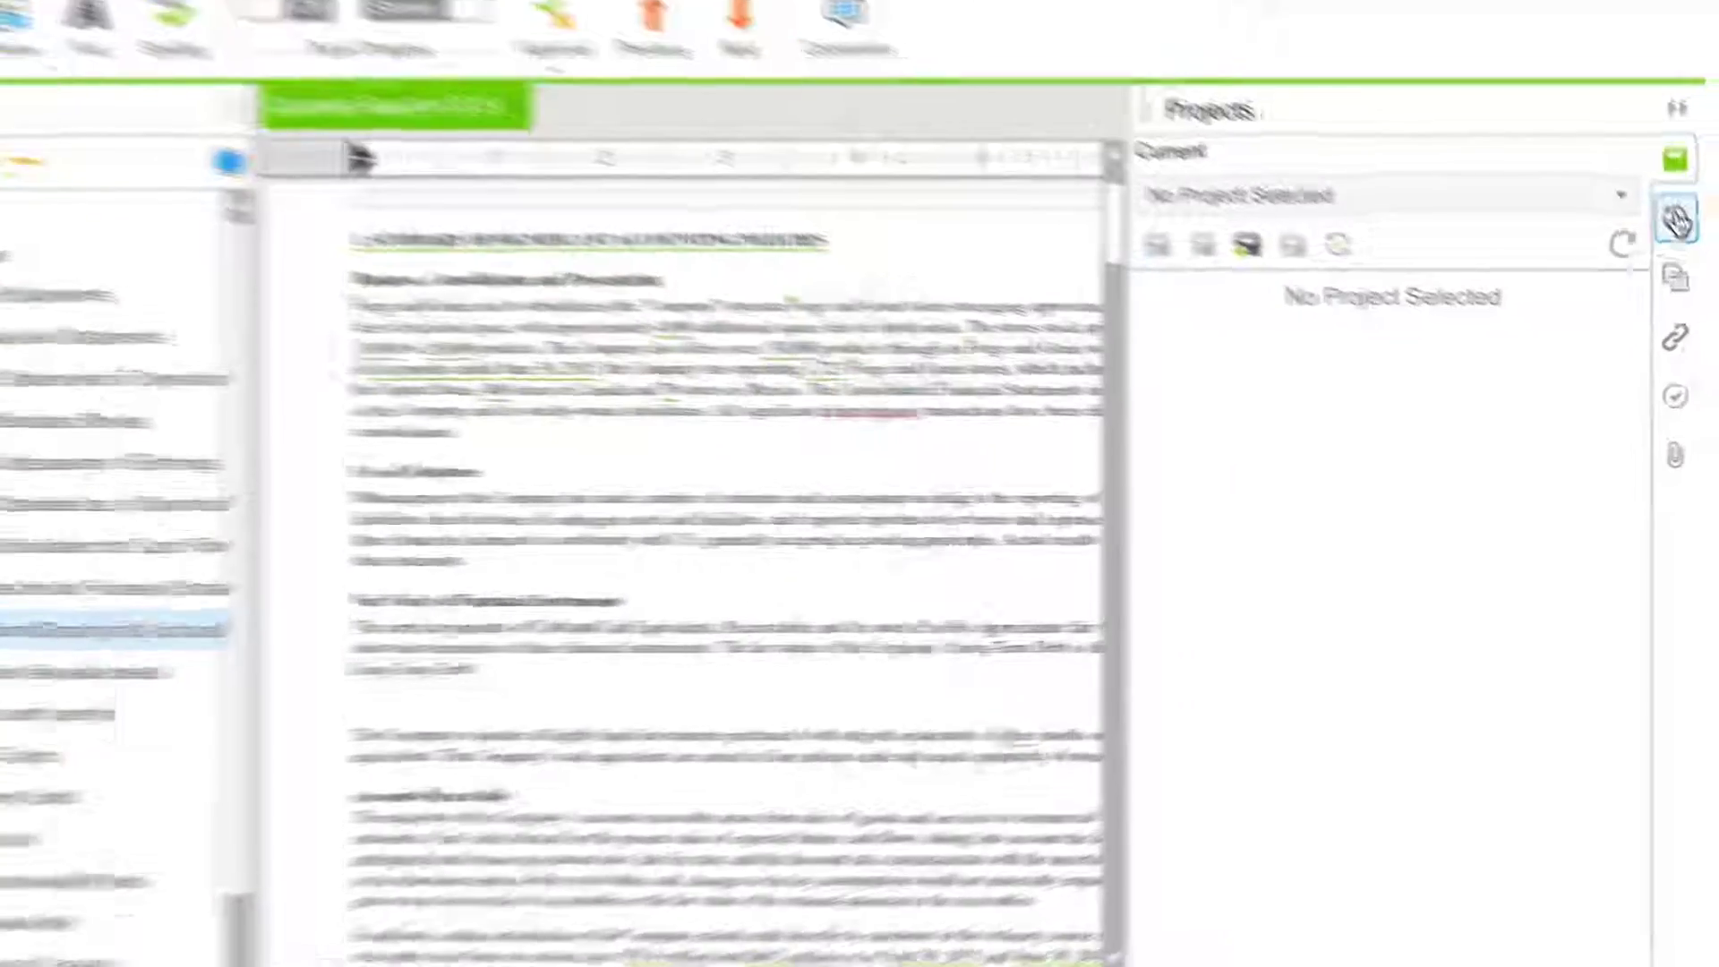
{"action": "left_click", "coordinate": [1676, 219]}
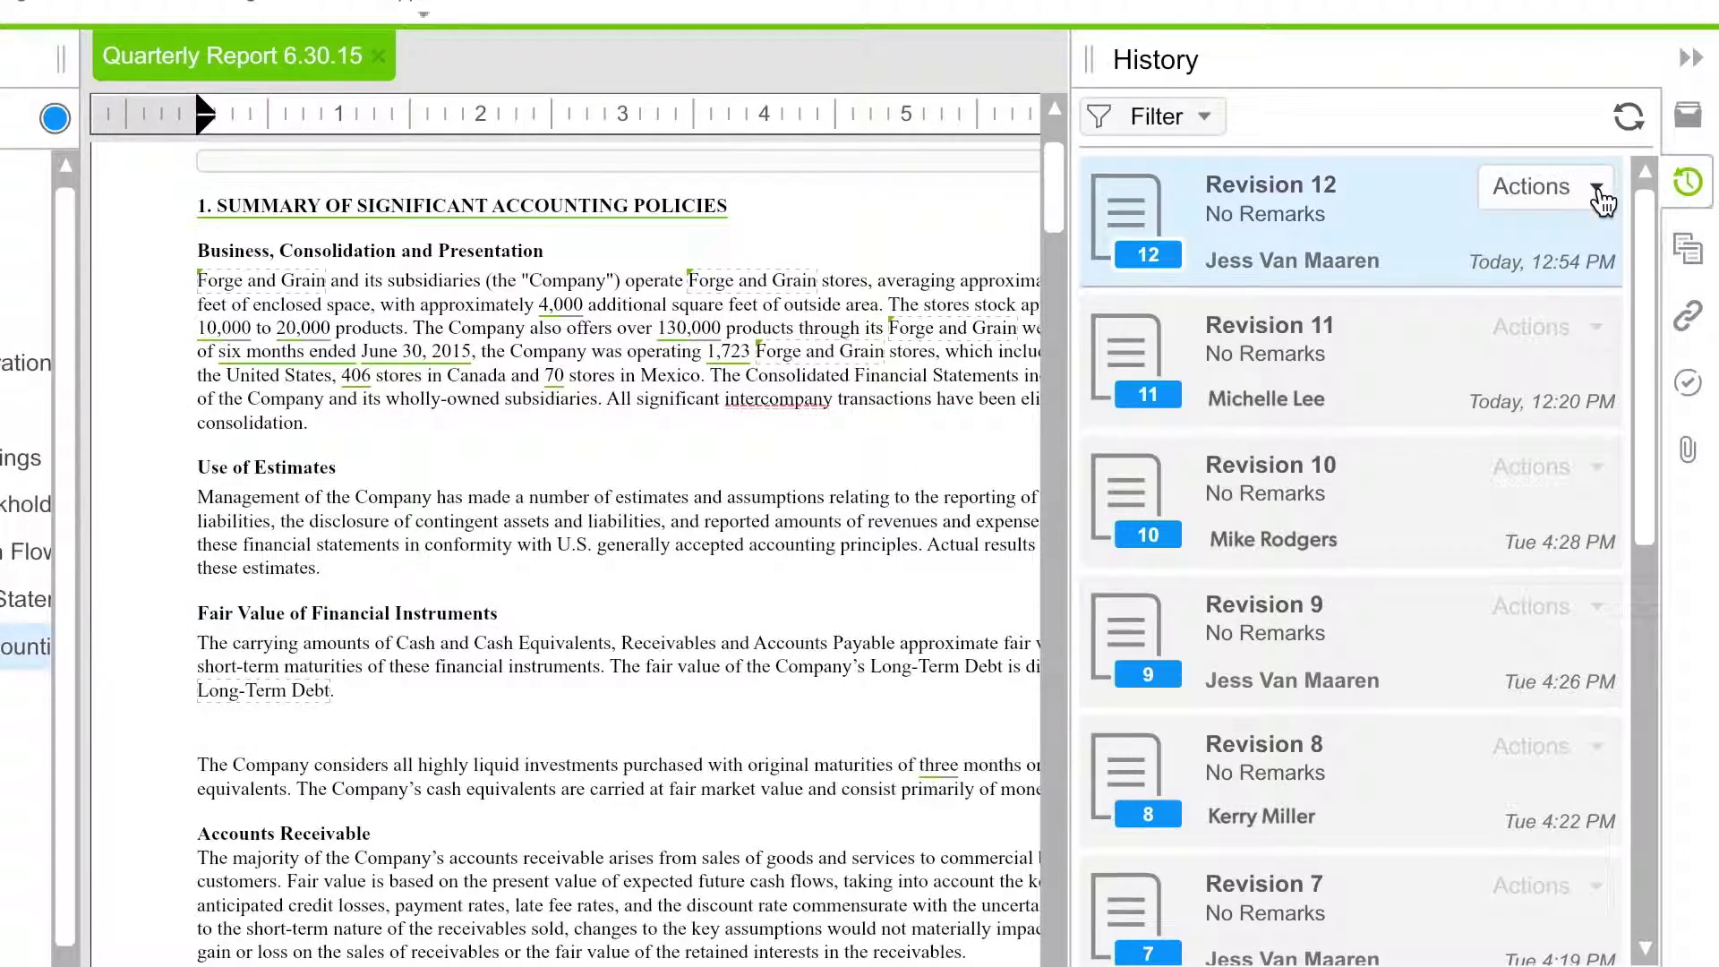
Create a milestone named 'Ready for review' from Revision 12 in the history.
{"action": "left_click", "coordinate": [1600, 193]}
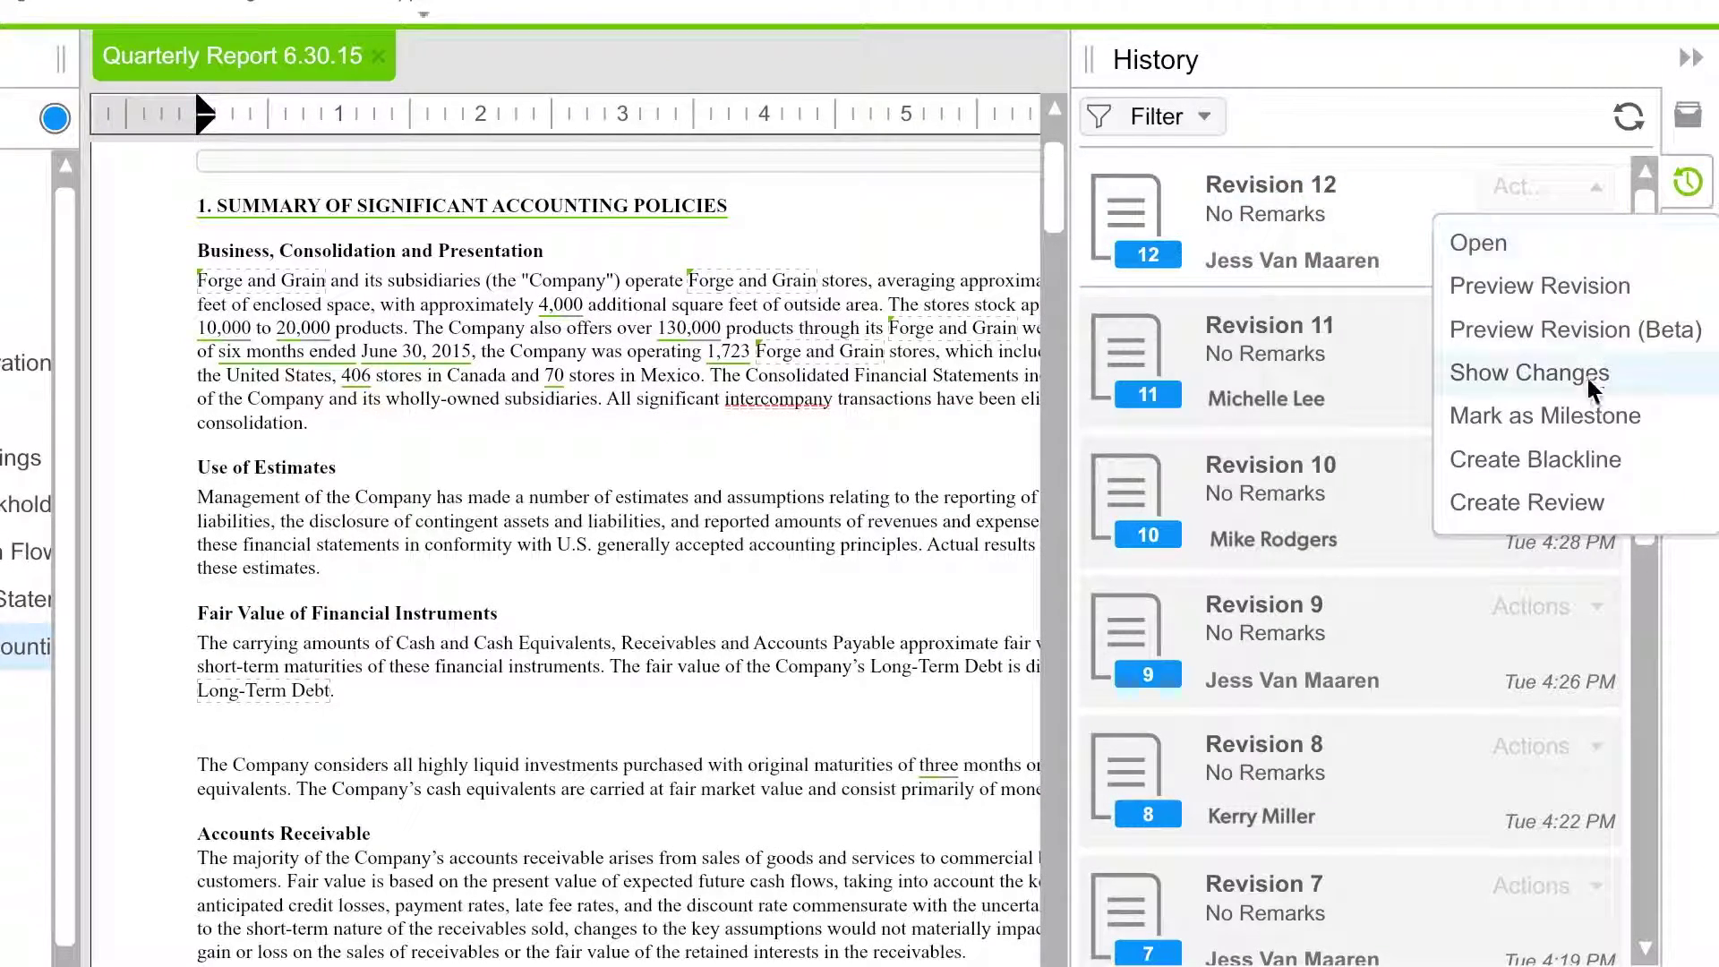
{"action": "left_click", "coordinate": [1582, 408]}
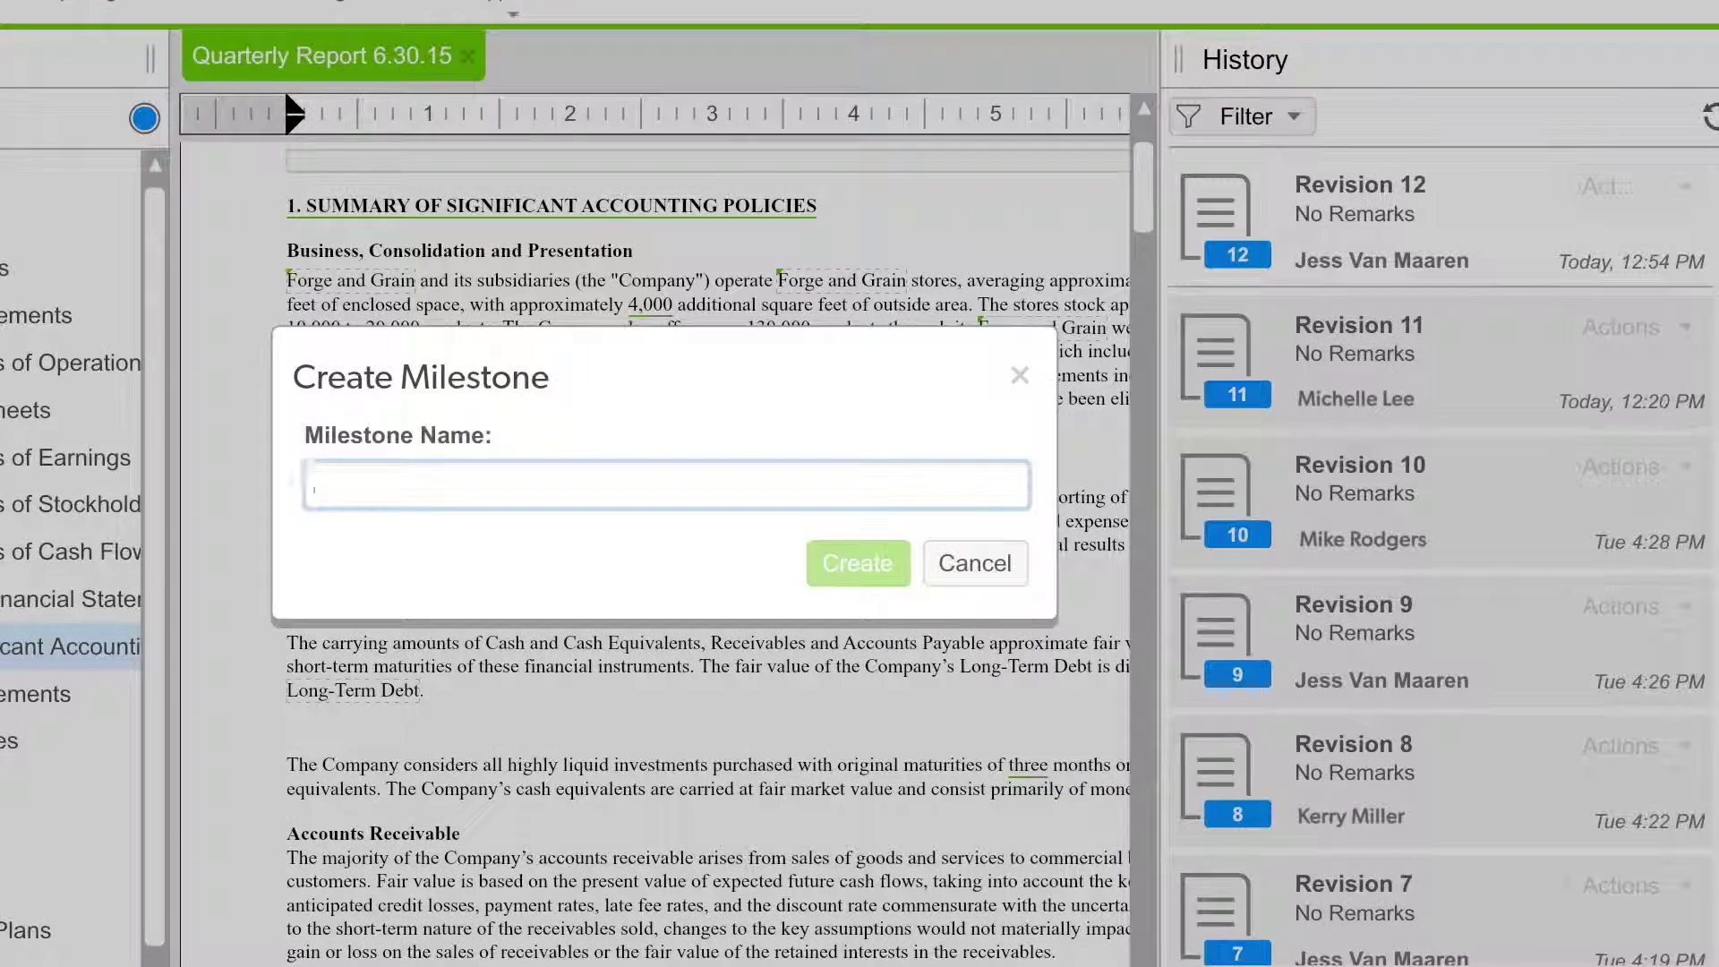
{"action": "type", "text": "Ready for review"}
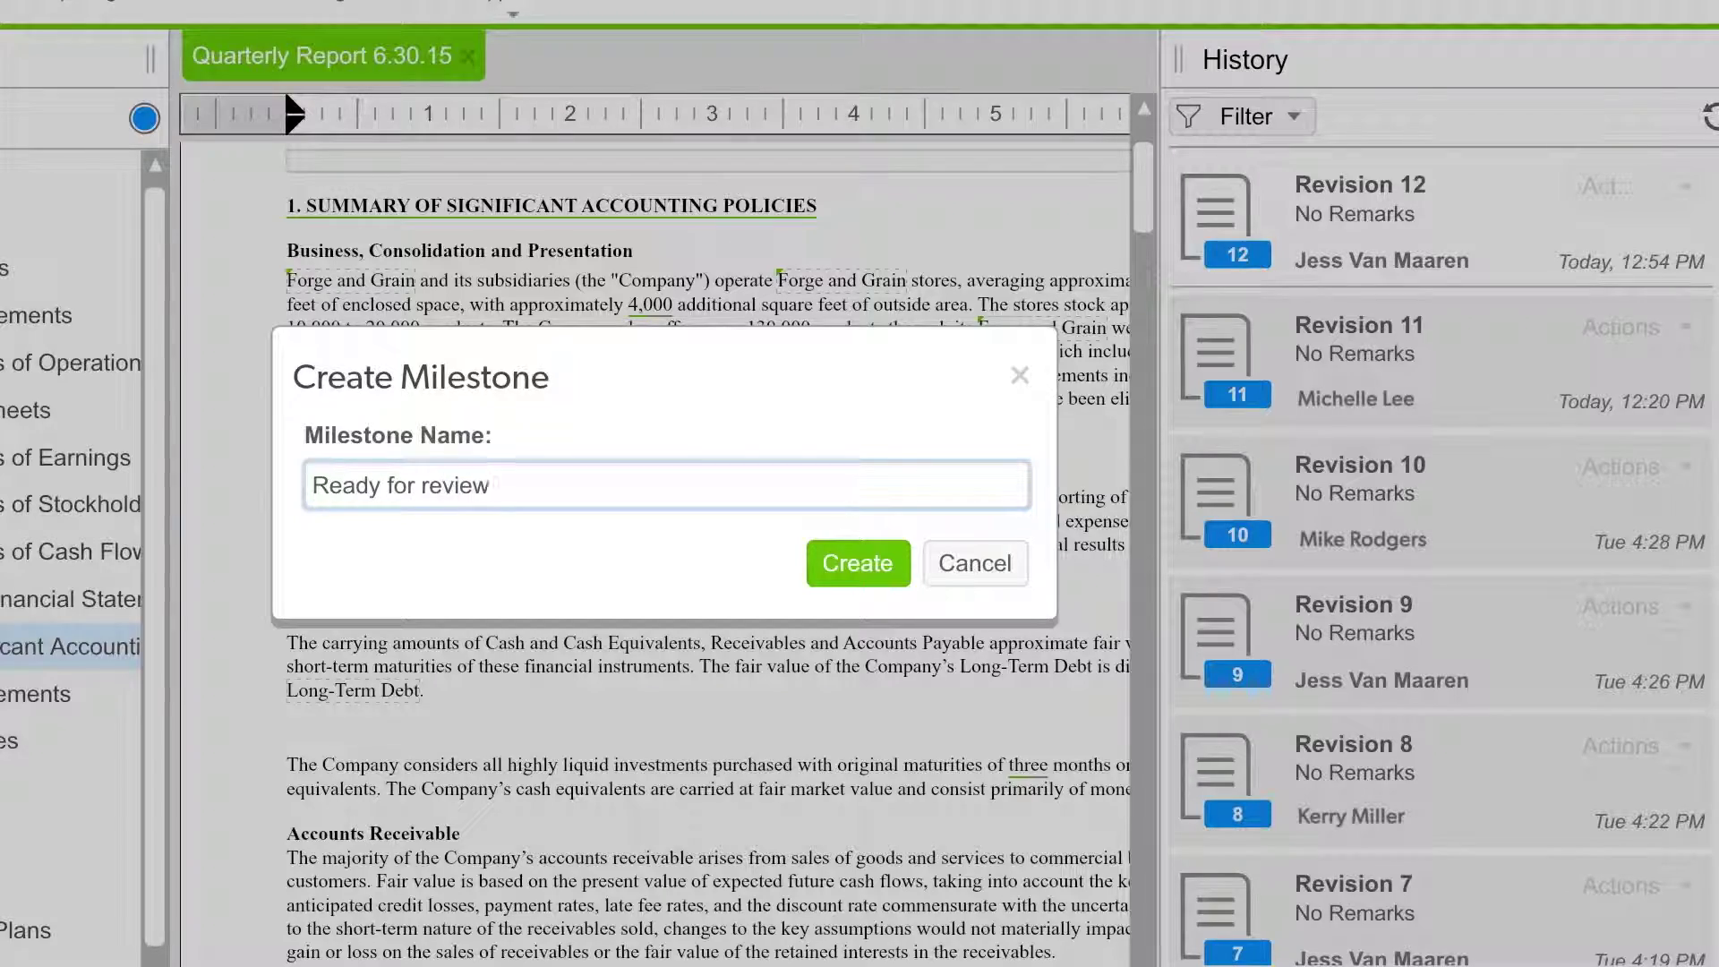
{"action": "left_click", "coordinate": [883, 566]}
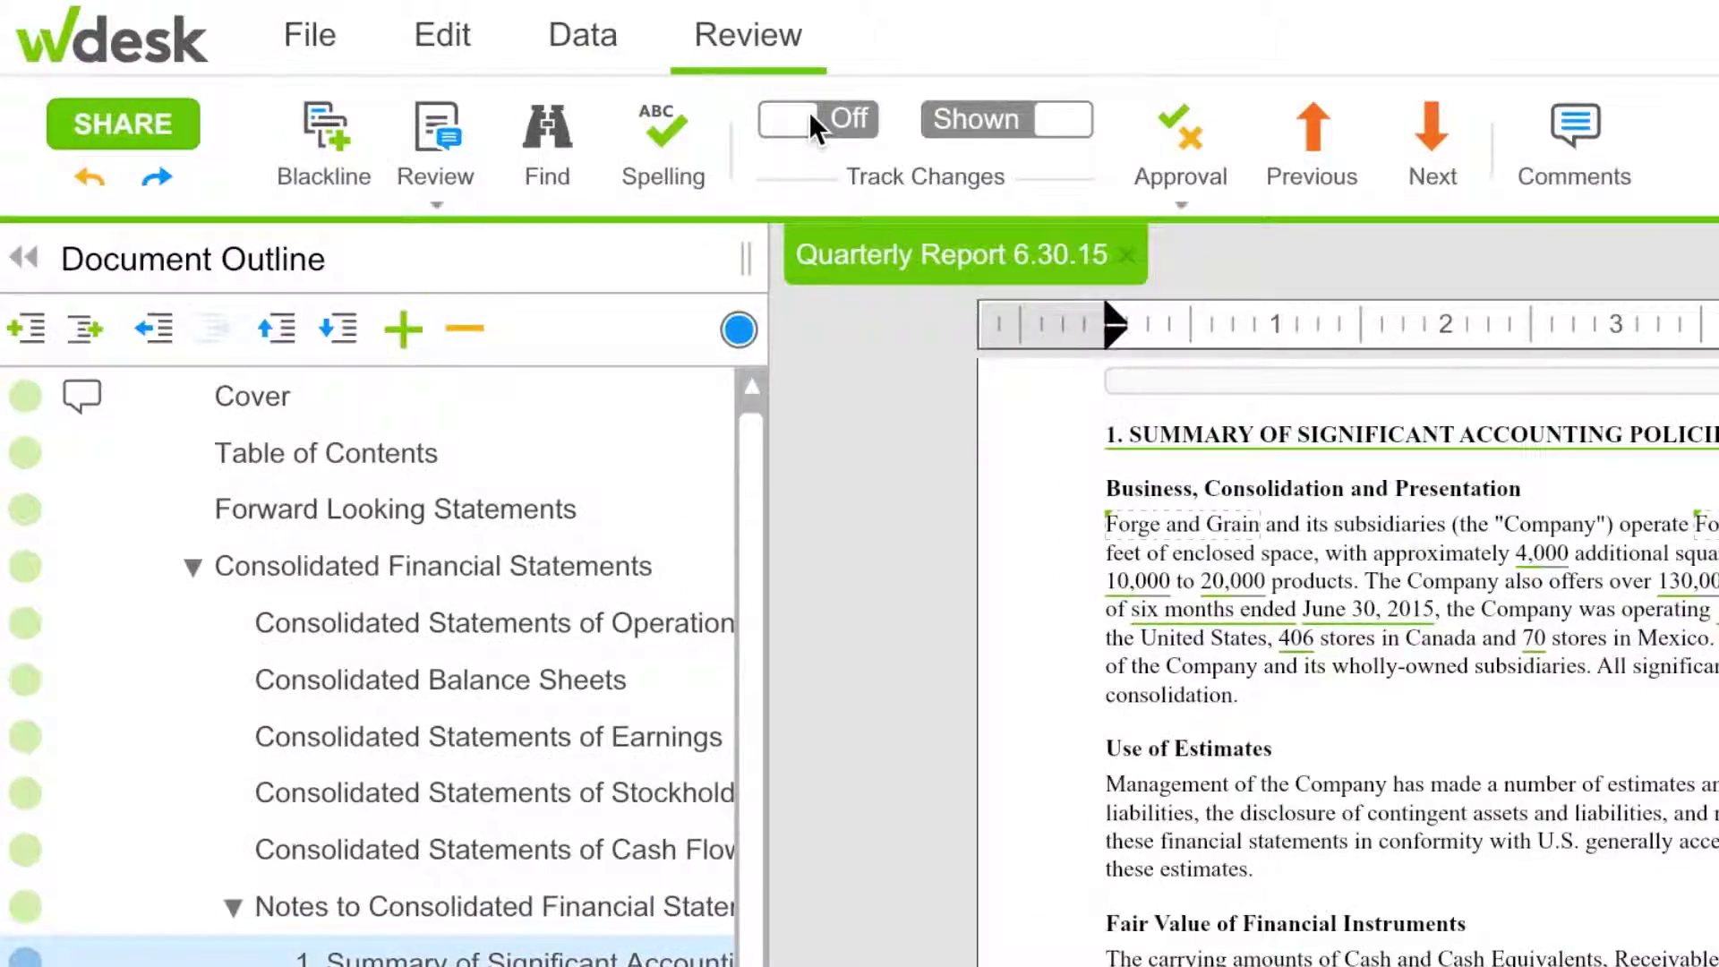
Turn on change tracking for note 1 and retype the Cash Equivalents heading.
{"action": "left_click", "coordinate": [808, 111]}
{"action": "left_click", "coordinate": [979, 525]}
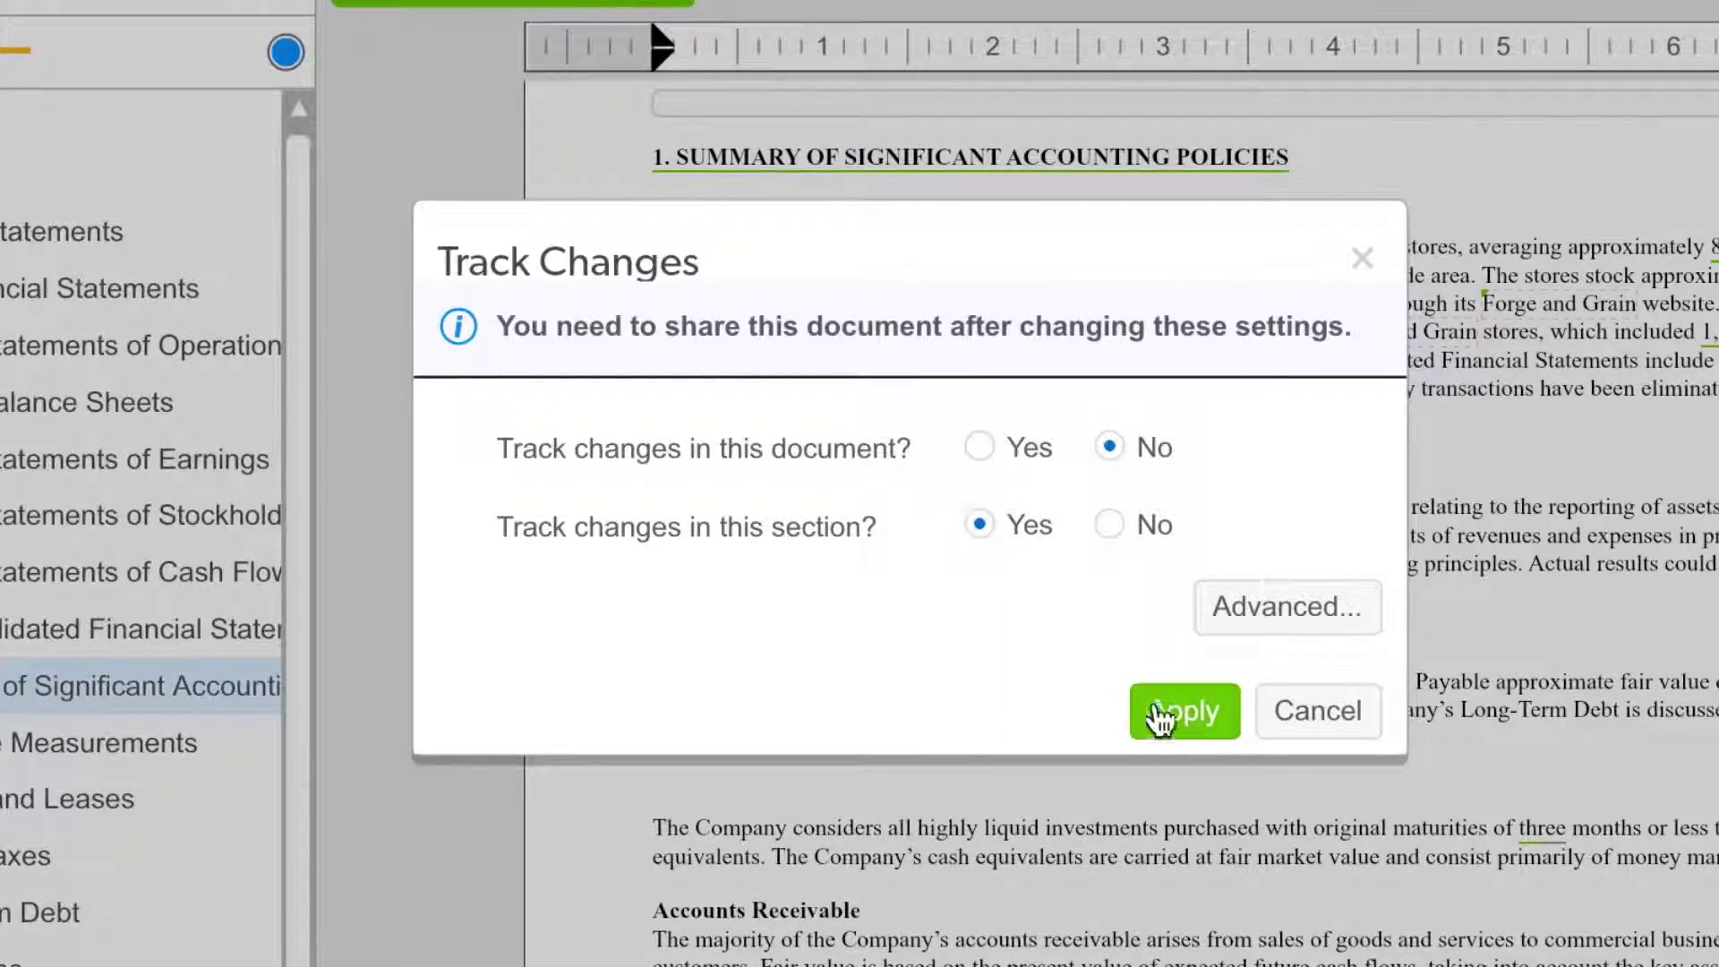
{"action": "left_click", "coordinate": [1151, 714]}
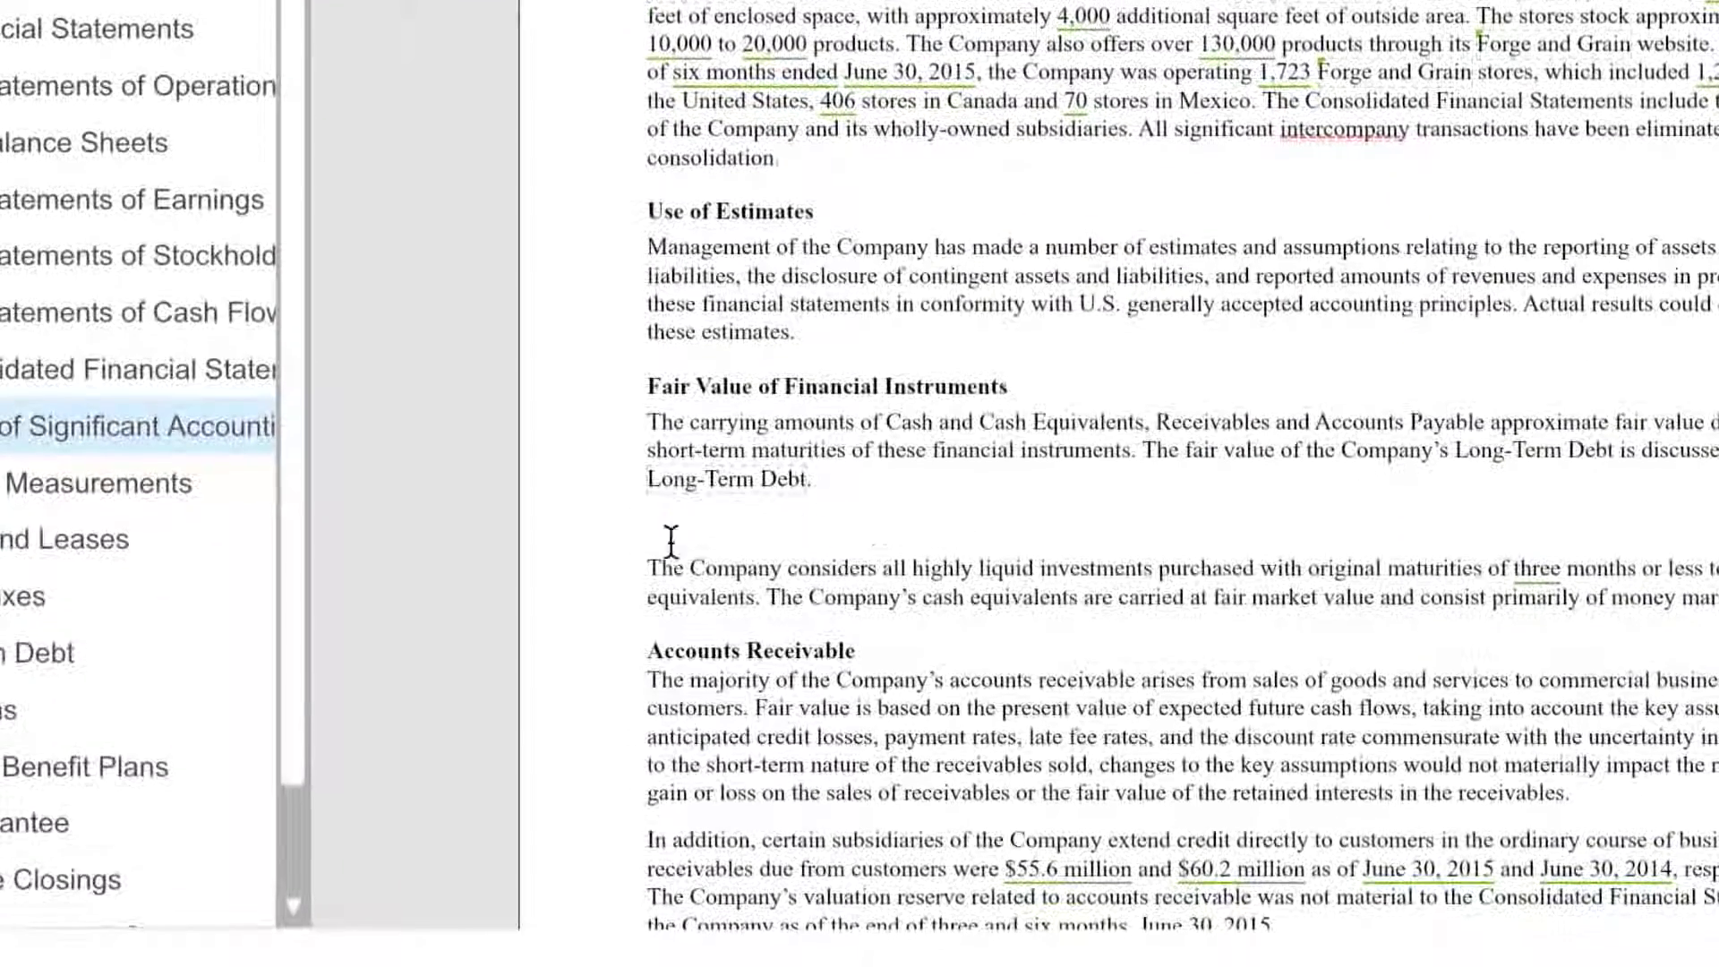
{"action": "left_click", "coordinate": [670, 540]}
{"action": "type", "text": "Cash Equivalents"}
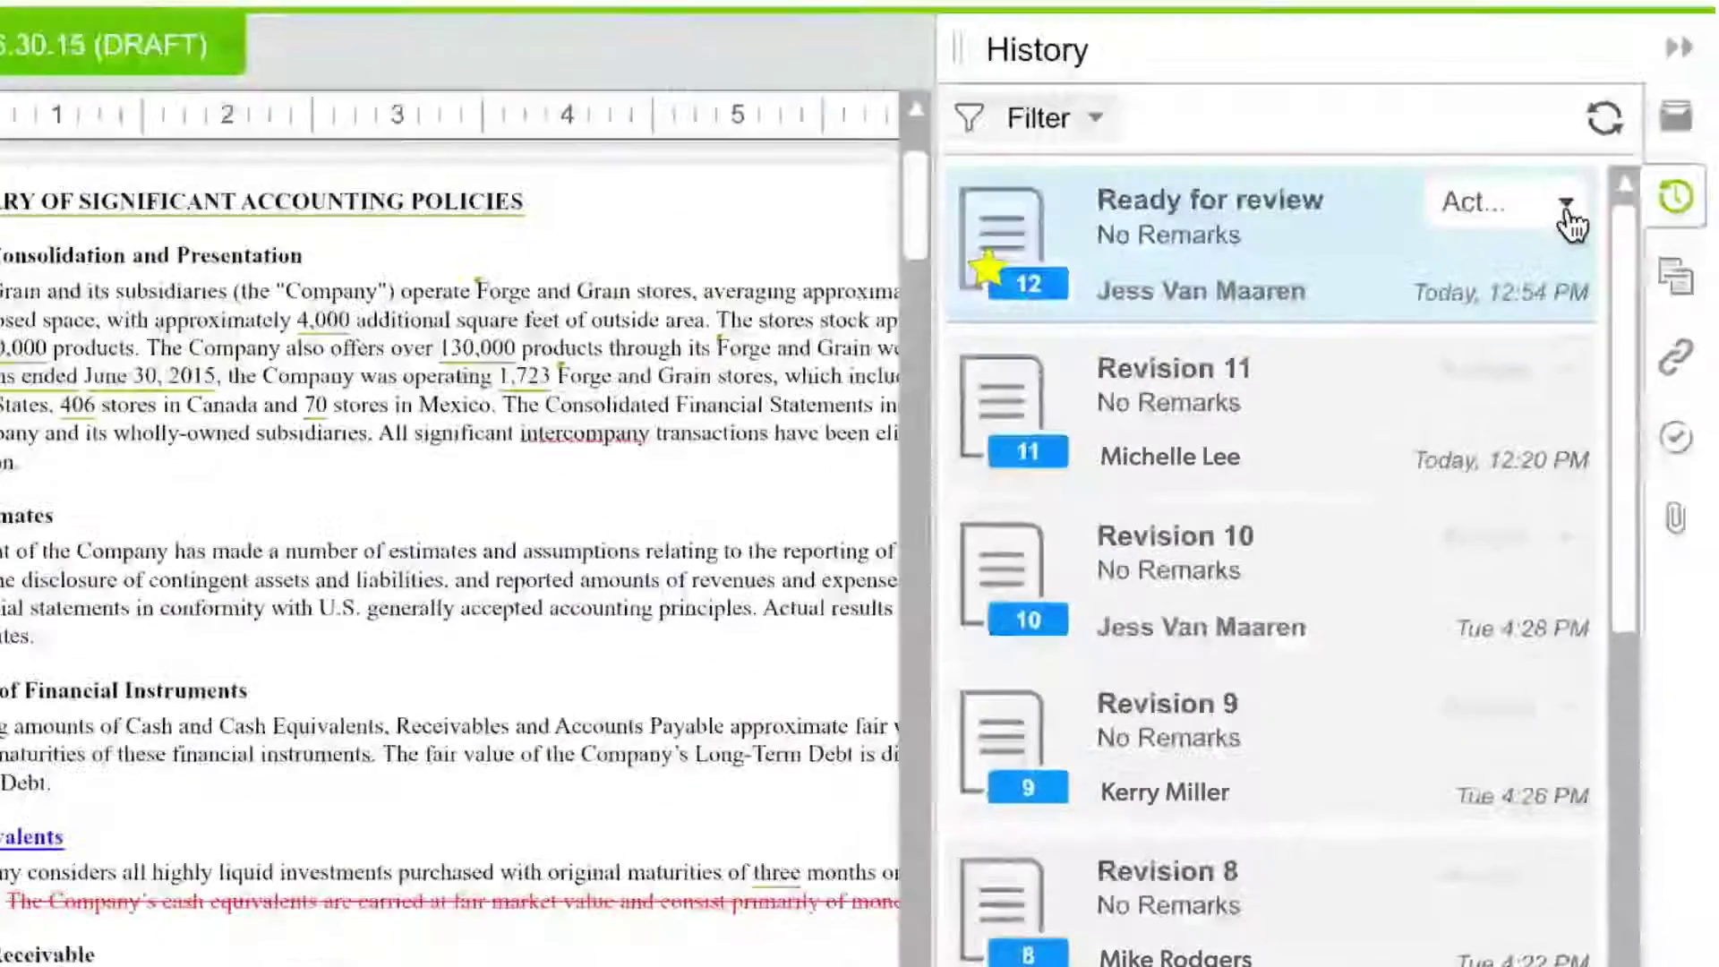
Start a current-section blackline of Ready for review against Revision 11, named Note.
{"action": "left_click", "coordinate": [1567, 210]}
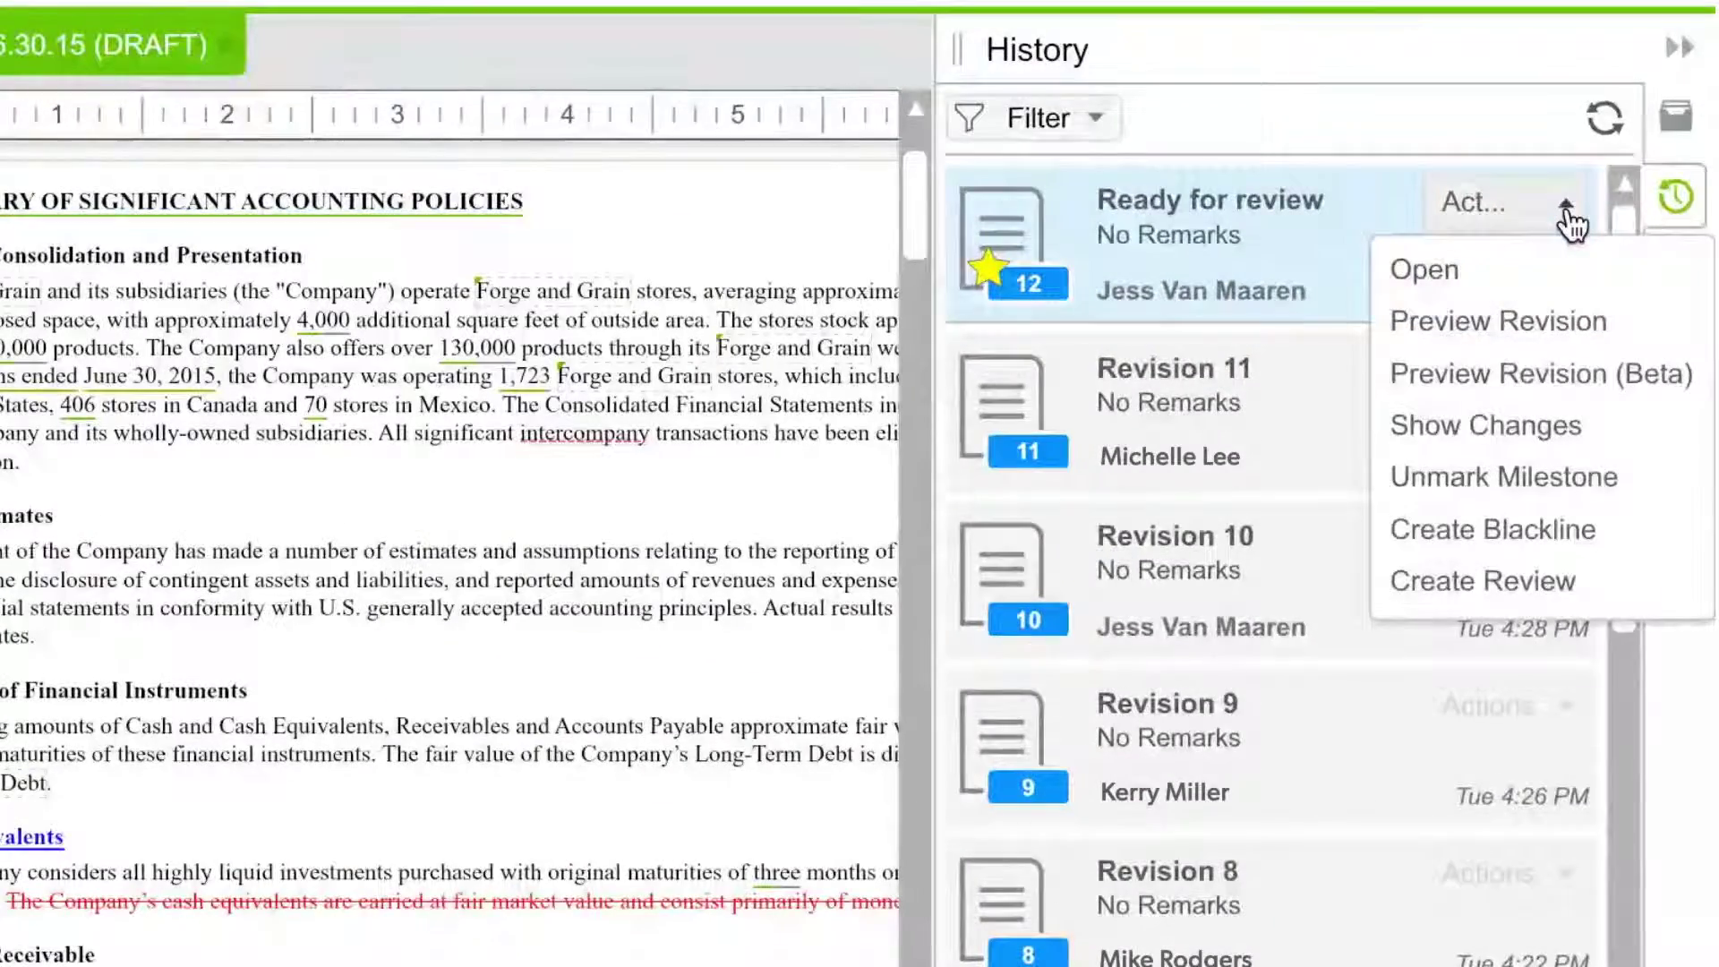
{"action": "left_click", "coordinate": [1542, 528]}
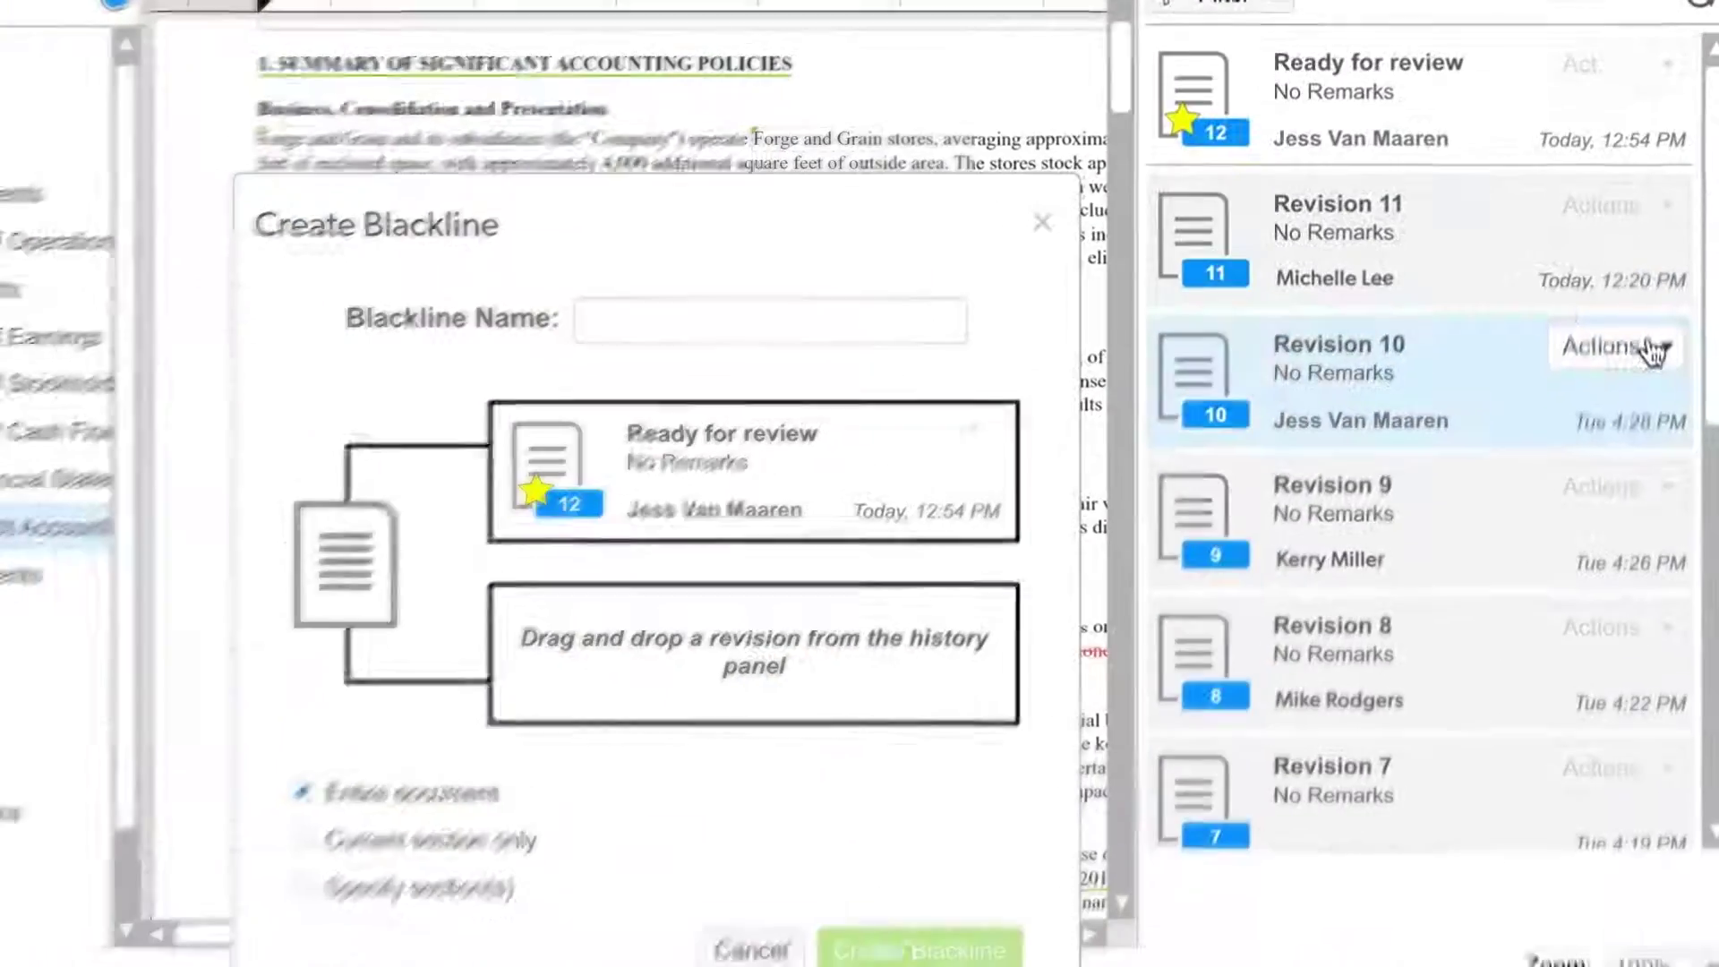
{"action": "left_click_drag", "start_coordinate": [1469, 260], "coordinate": [813, 660]}
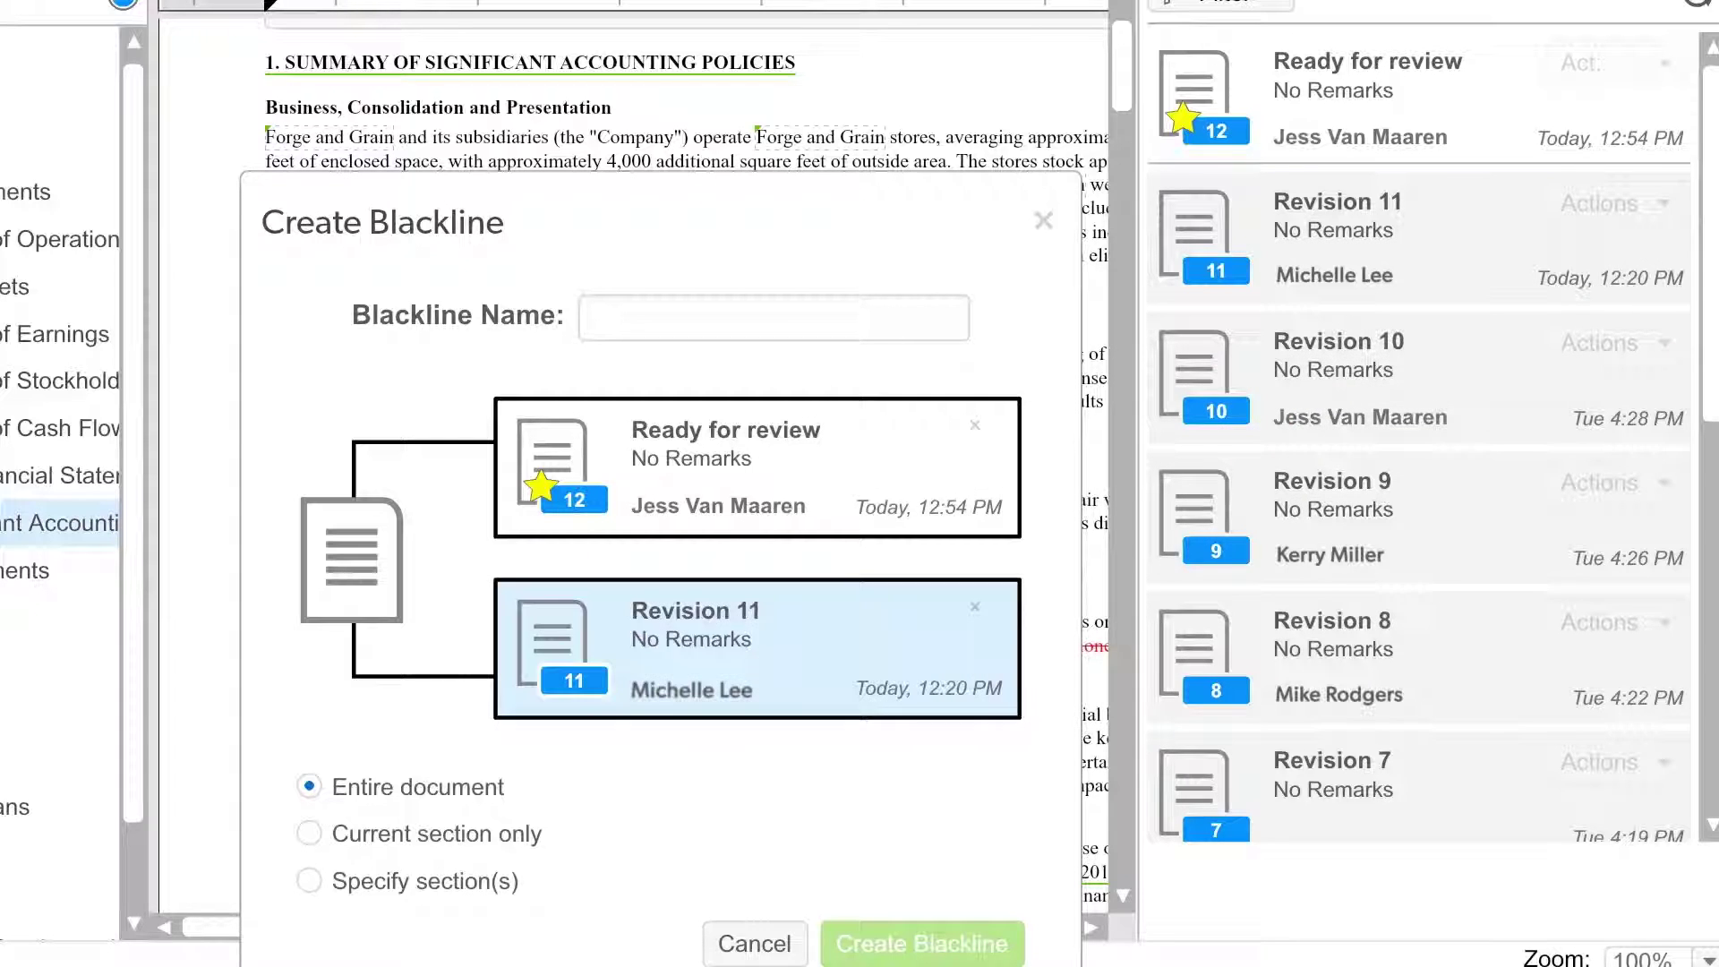
{"action": "left_click", "coordinate": [652, 320]}
{"action": "type", "text": "Note"}
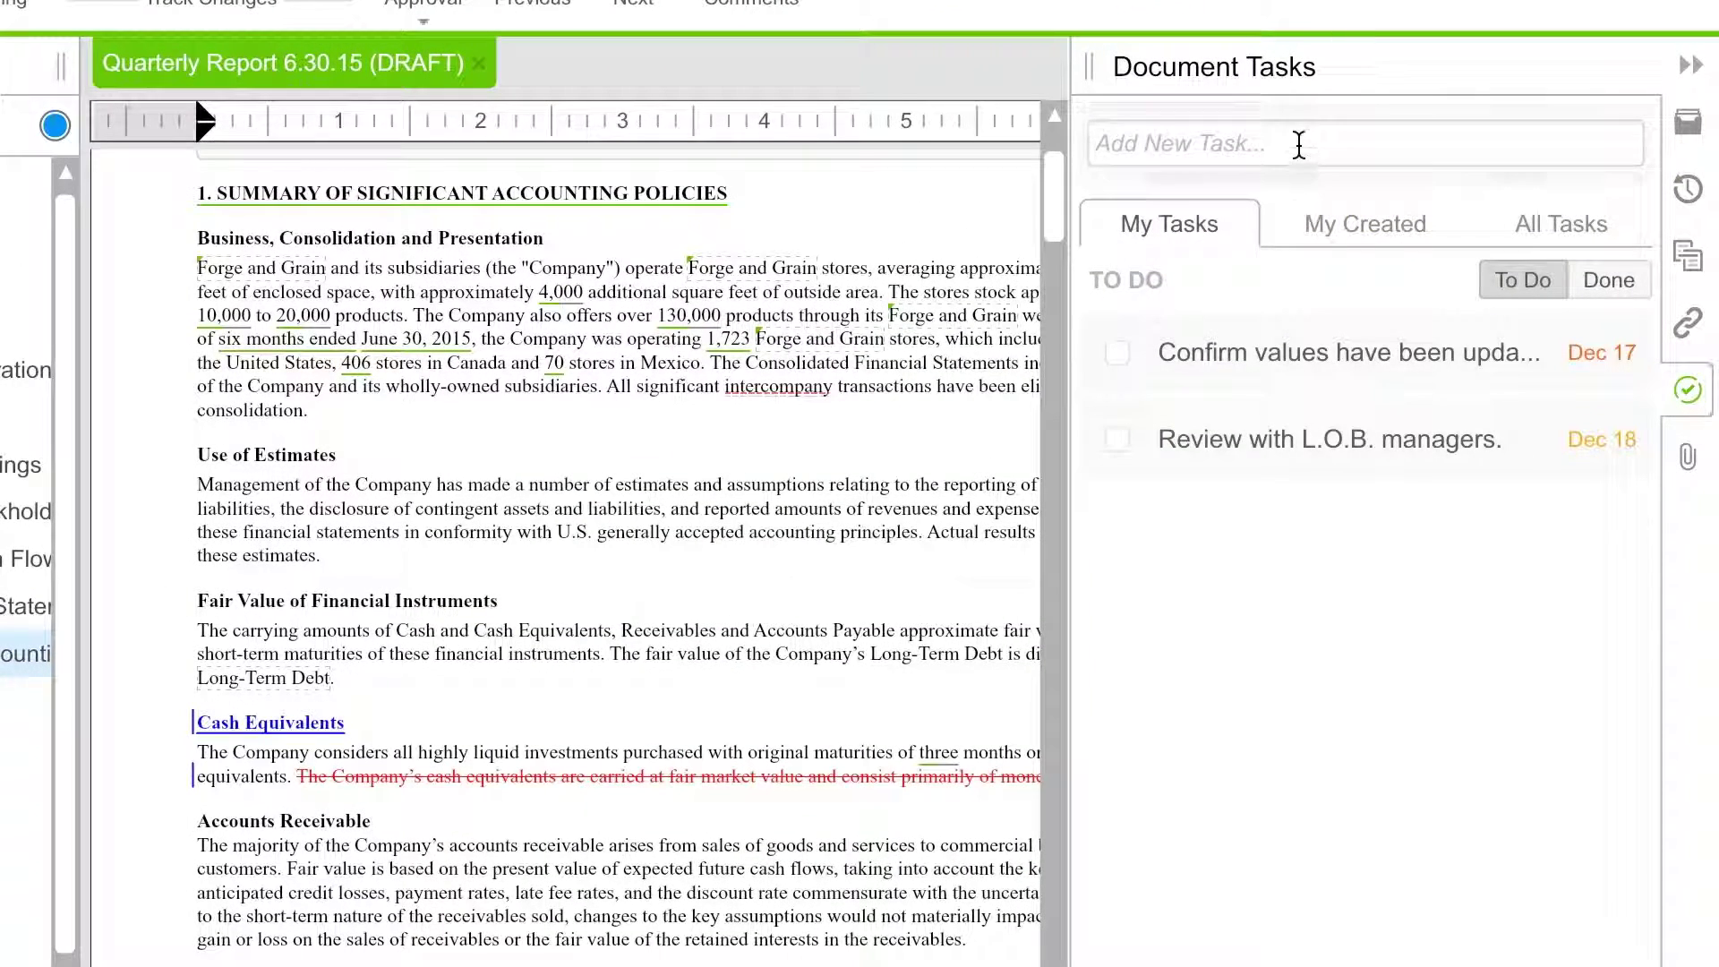
Create the task 'Update note 9' assigned to Shelby, due Jan 29.
{"action": "left_click", "coordinate": [1299, 145]}
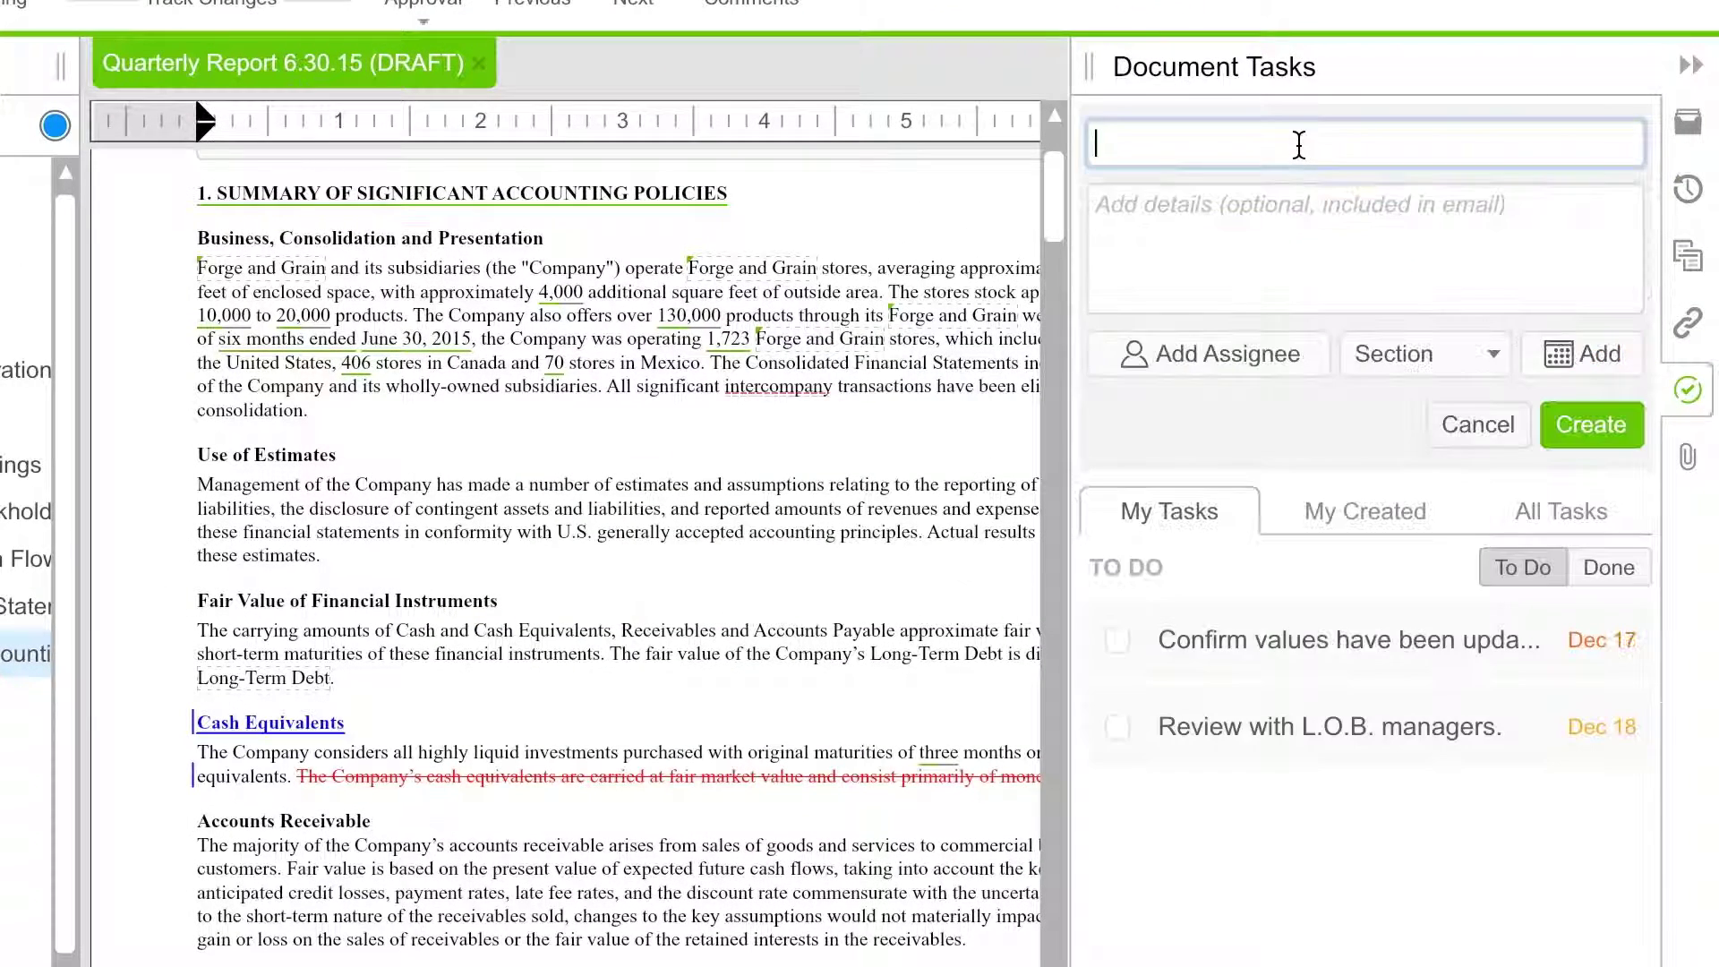
{"action": "type", "text": "Update note 9"}
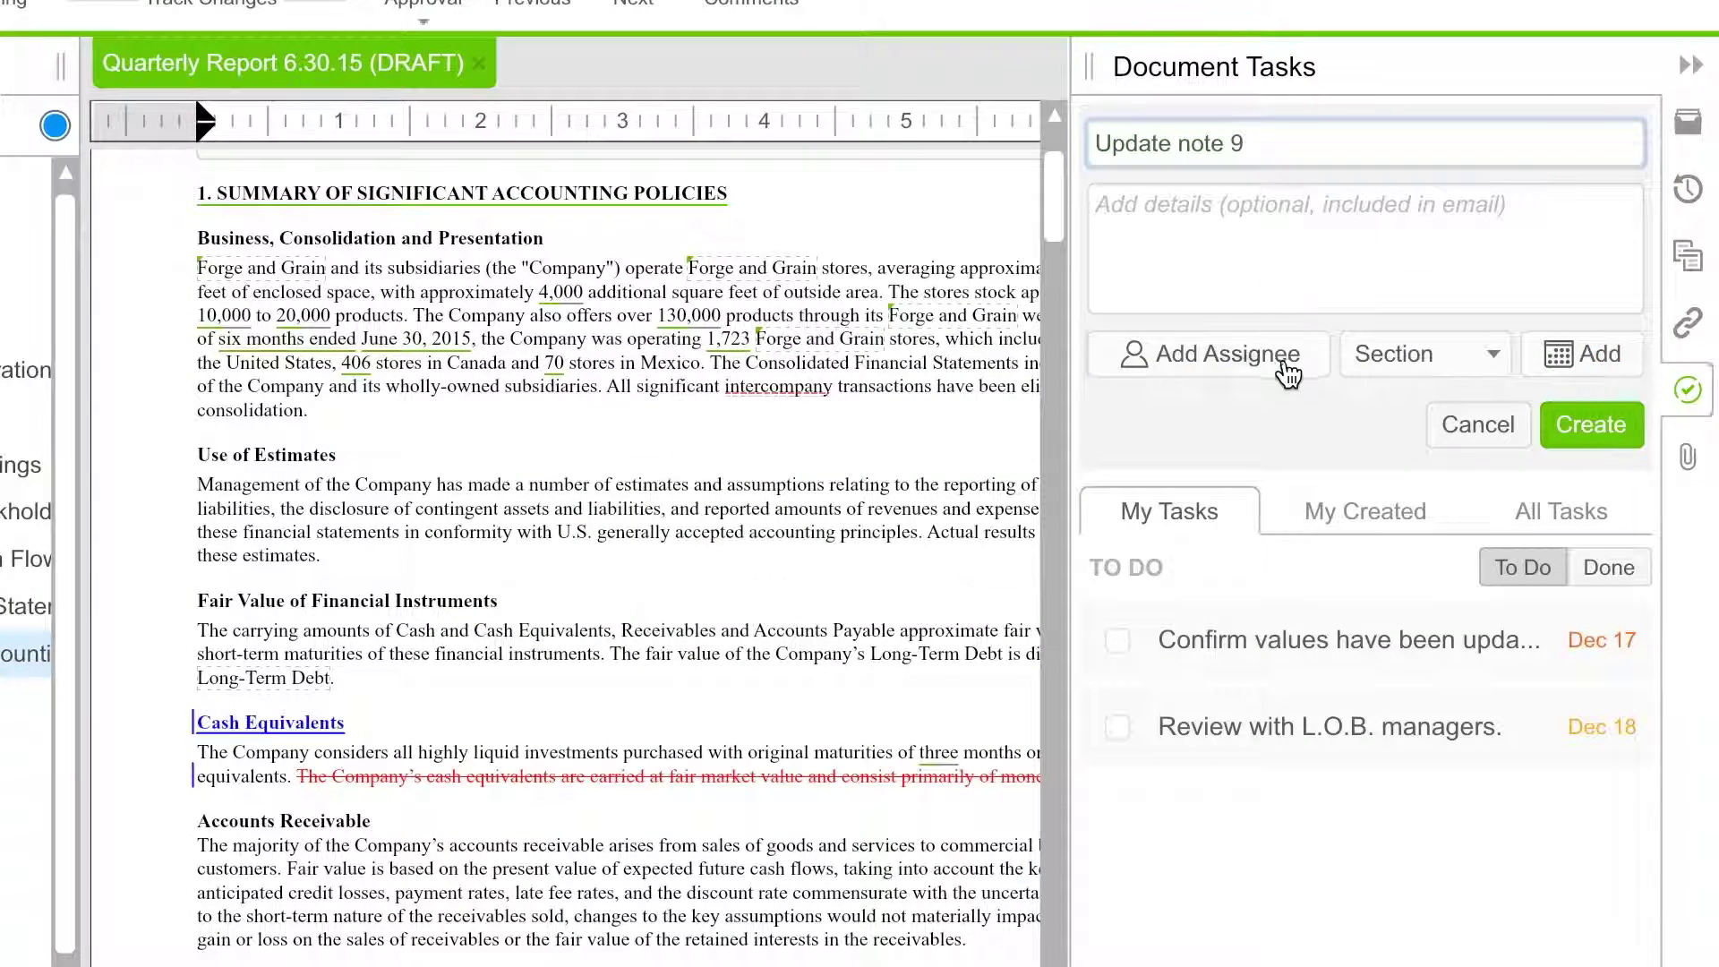
{"action": "left_click", "coordinate": [1276, 358]}
{"action": "type", "text": "Shelby"}
{"action": "left_click", "coordinate": [1276, 414]}
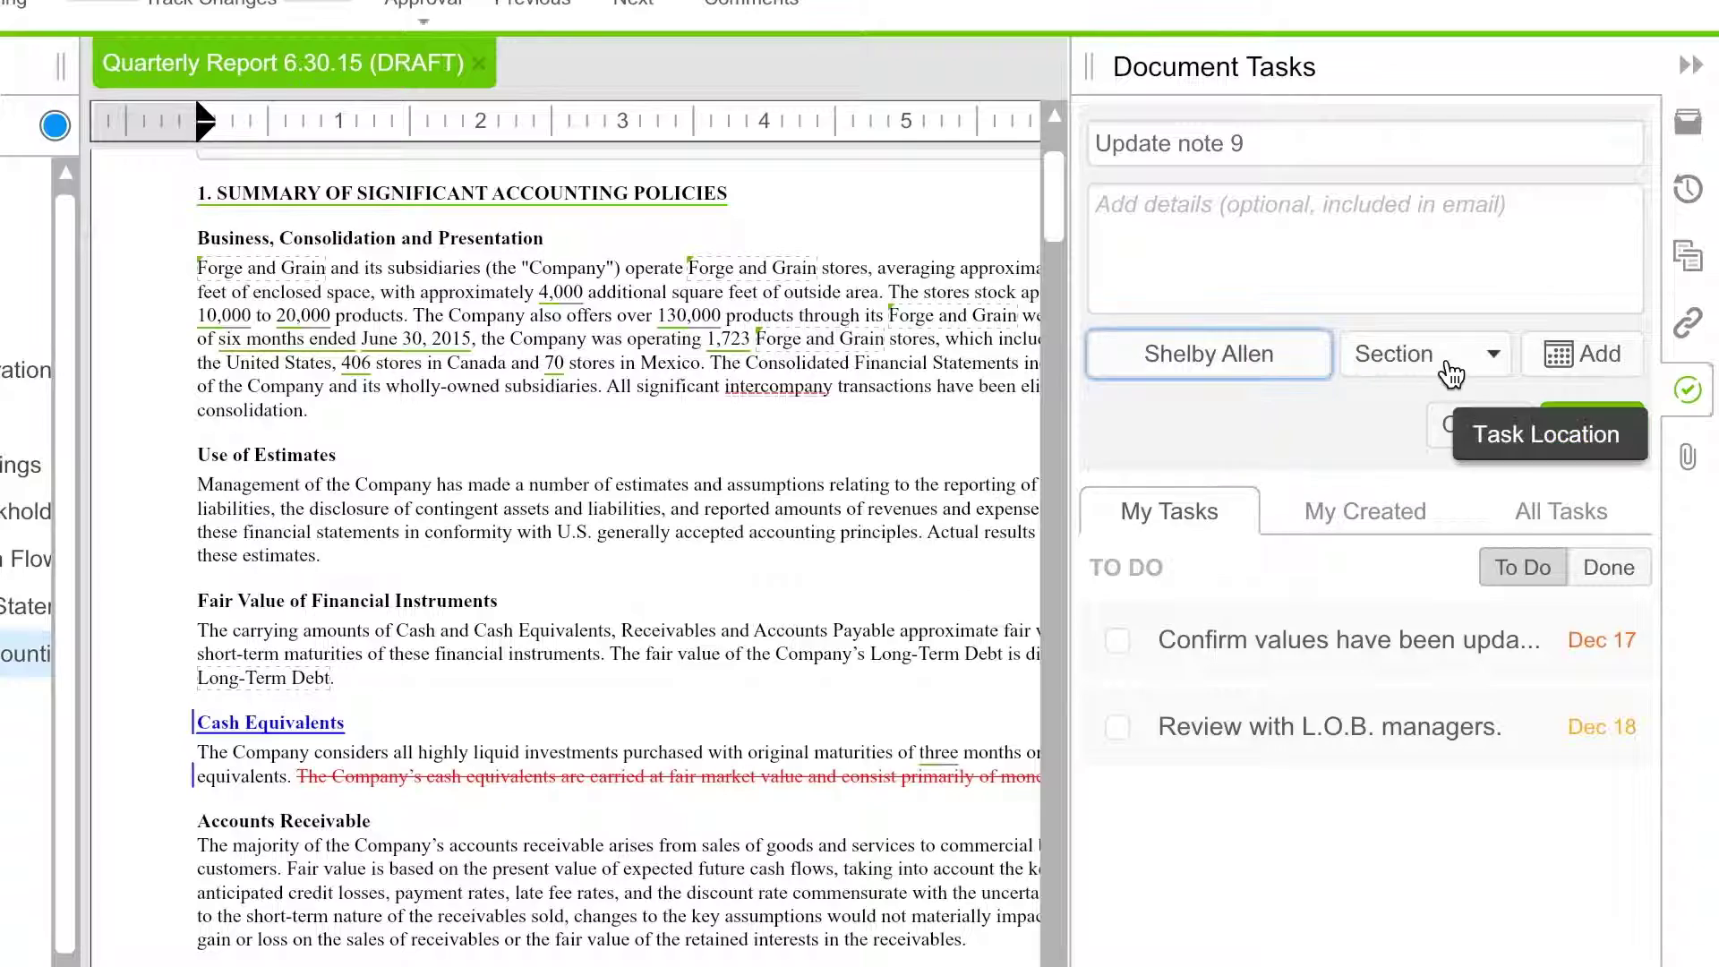
{"action": "left_click", "coordinate": [1562, 355]}
{"action": "left_click", "coordinate": [1637, 691]}
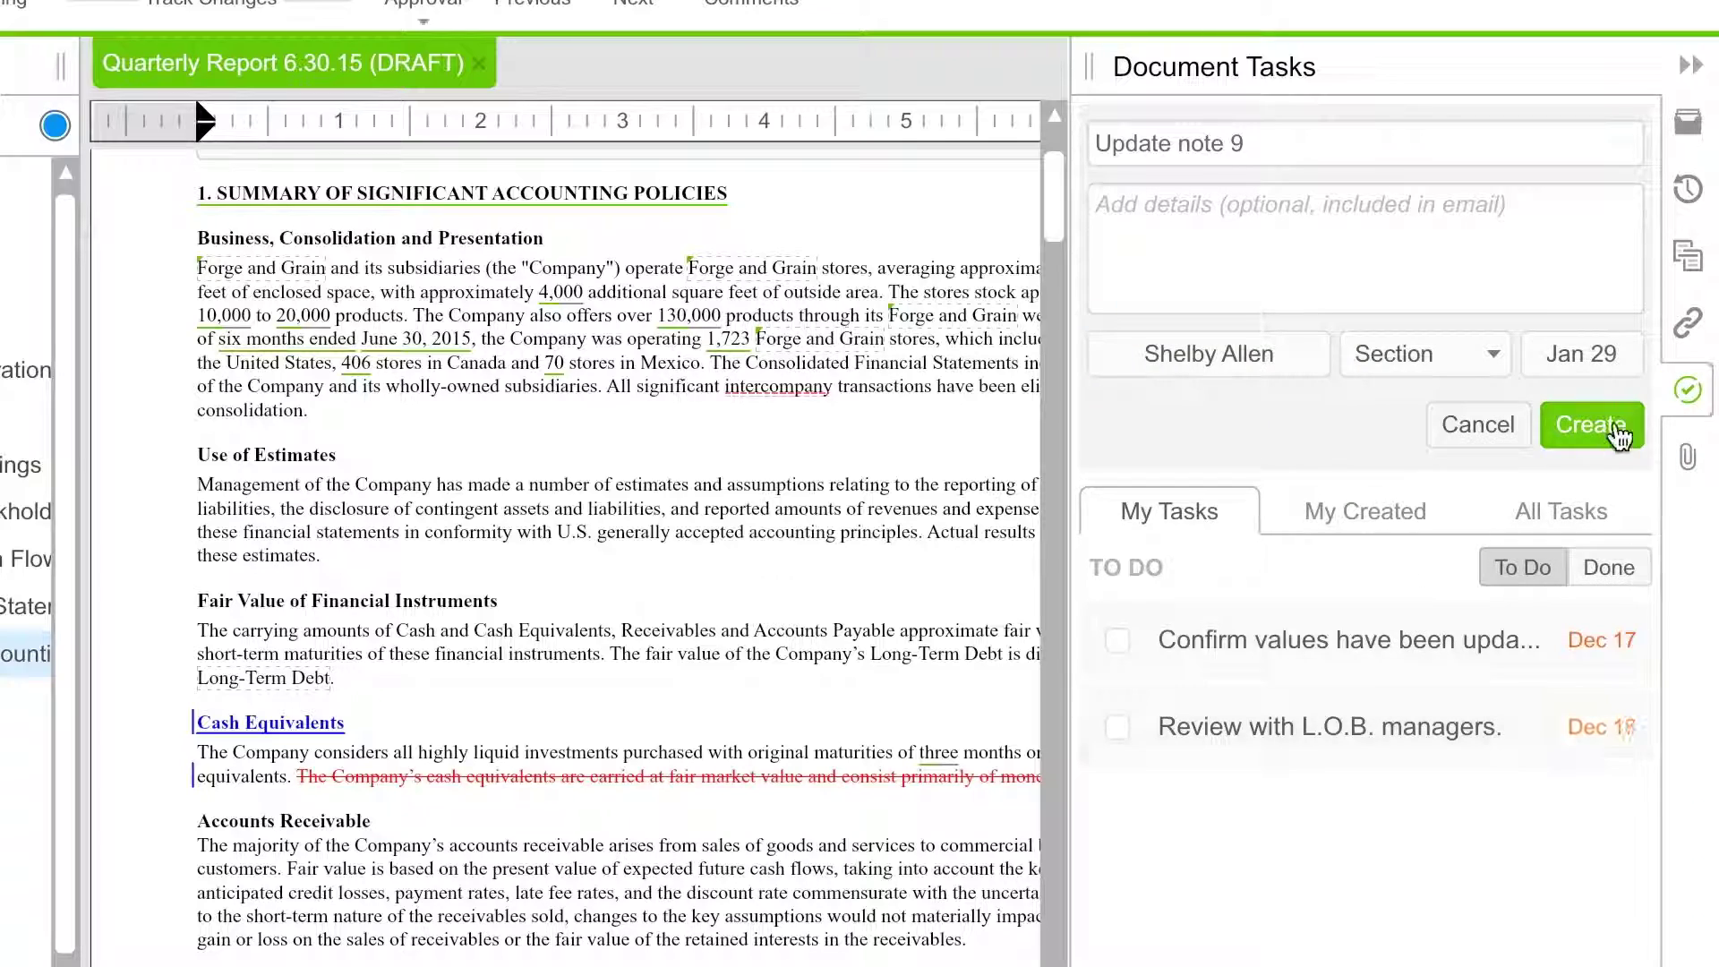
{"action": "left_click", "coordinate": [1584, 422]}
List all account tasks of any status on the Tasks page.
{"action": "left_click", "coordinate": [1353, 36]}
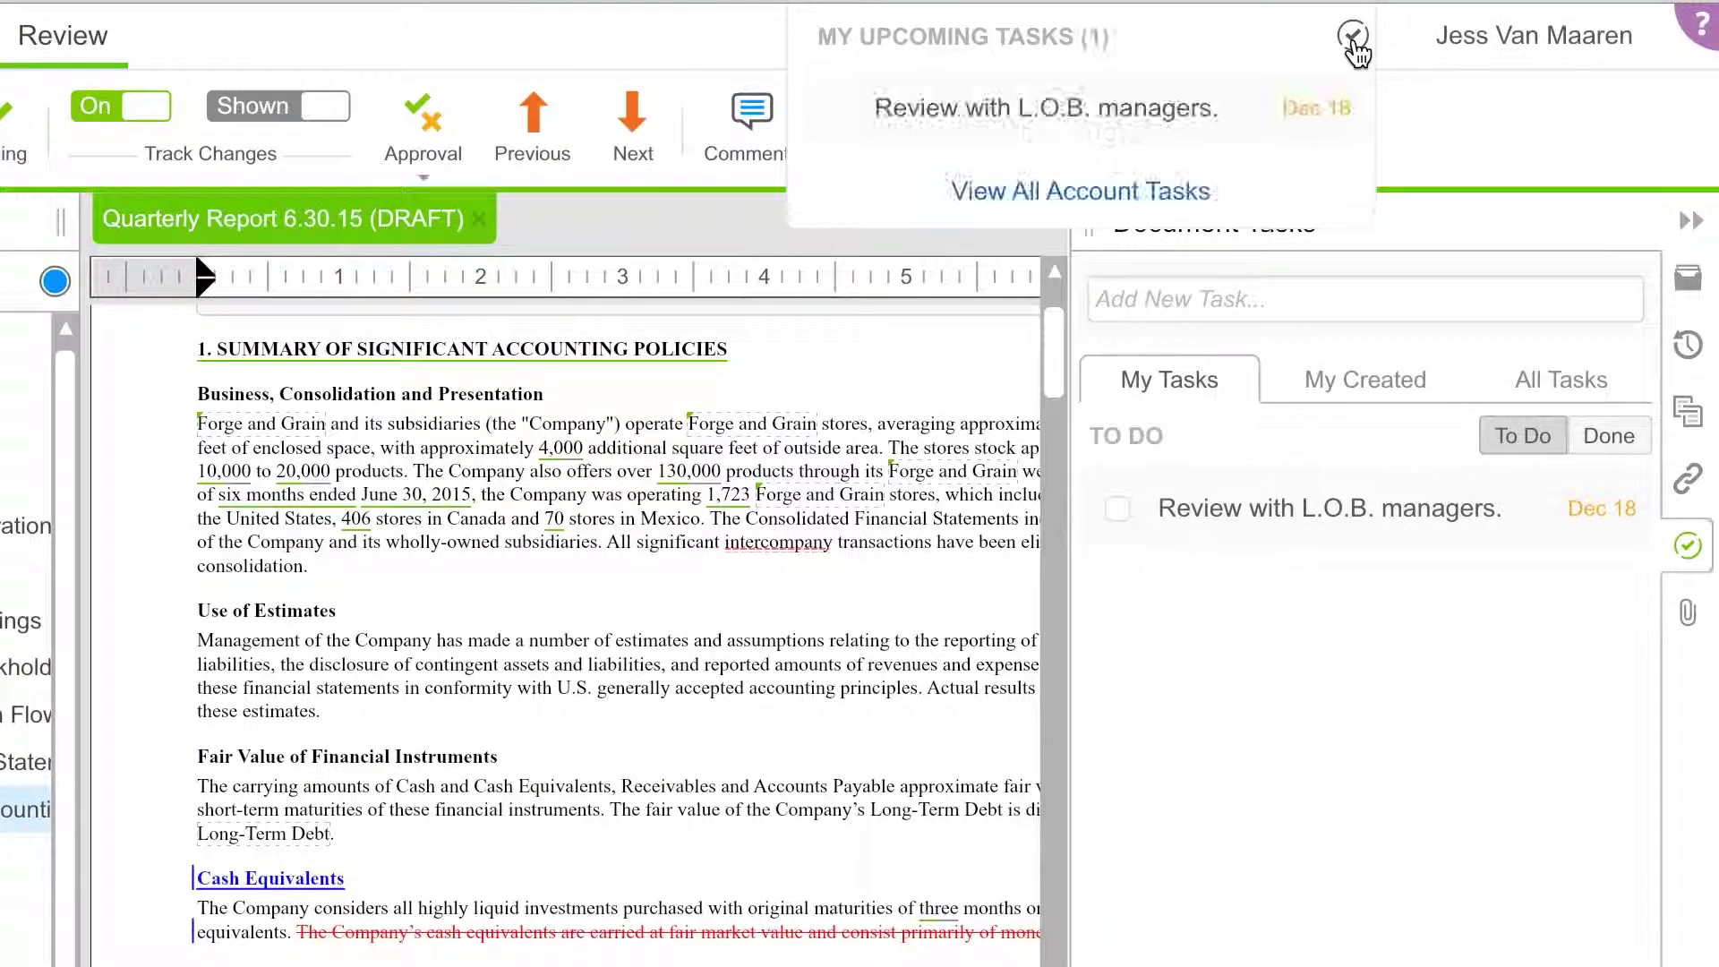
{"action": "left_click", "coordinate": [1168, 191]}
{"action": "left_click", "coordinate": [783, 208]}
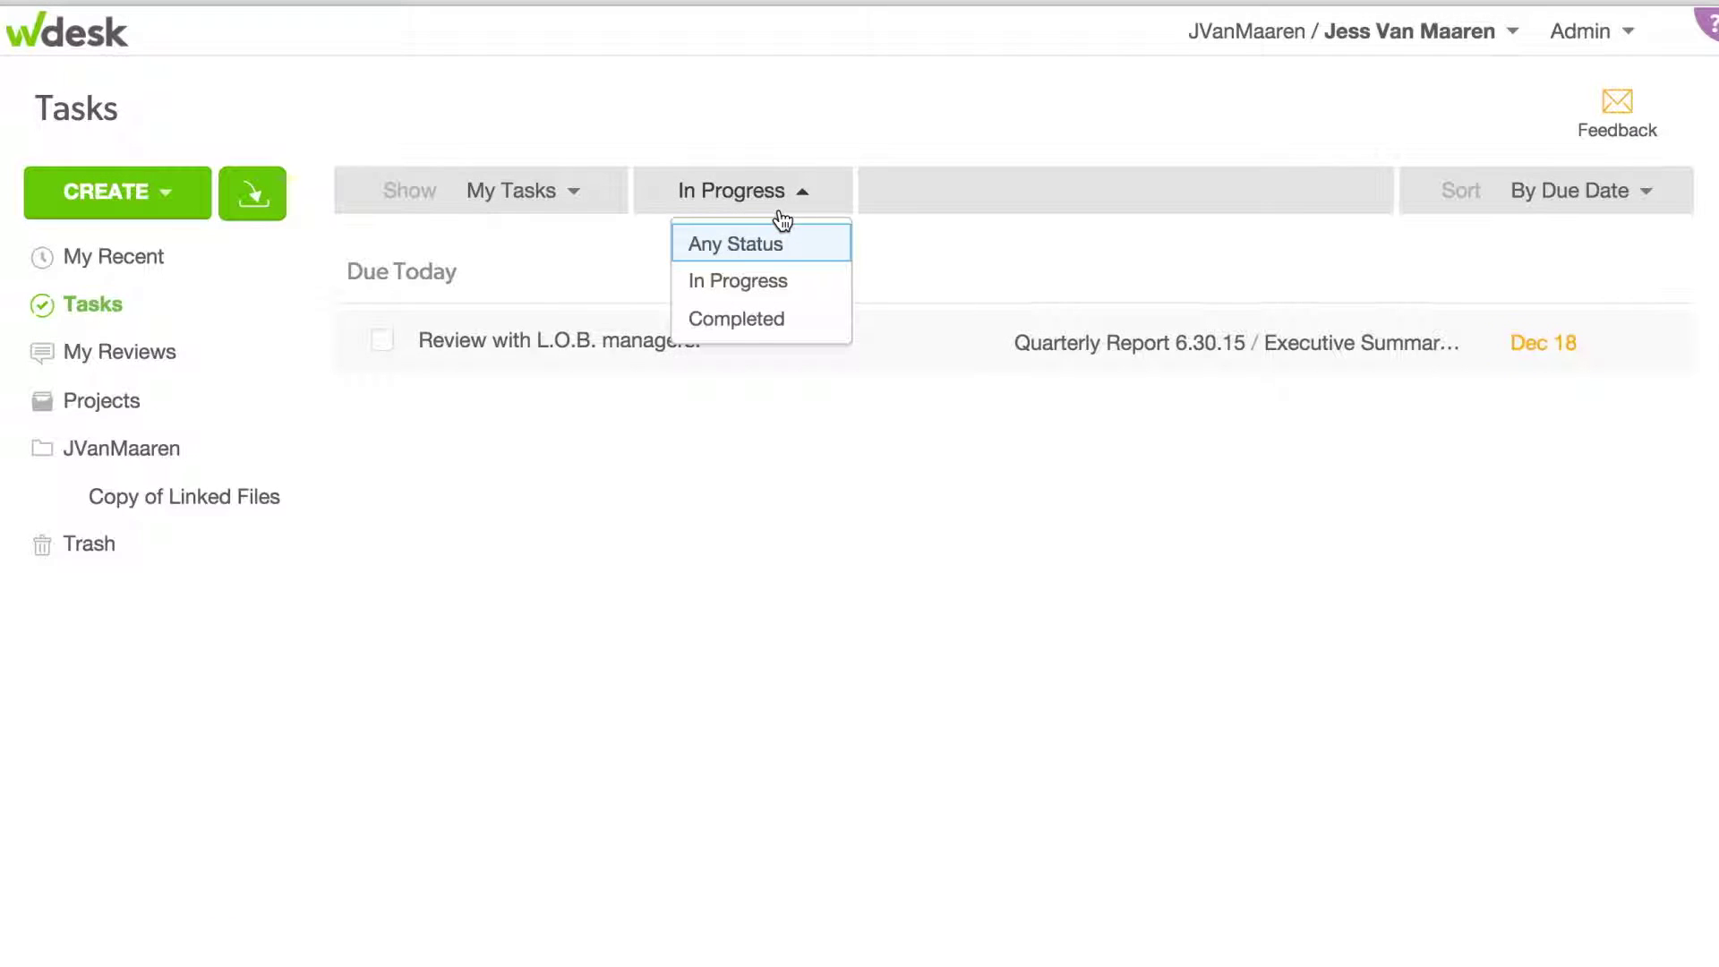
{"action": "left_click", "coordinate": [767, 244]}
{"action": "left_click", "coordinate": [579, 204]}
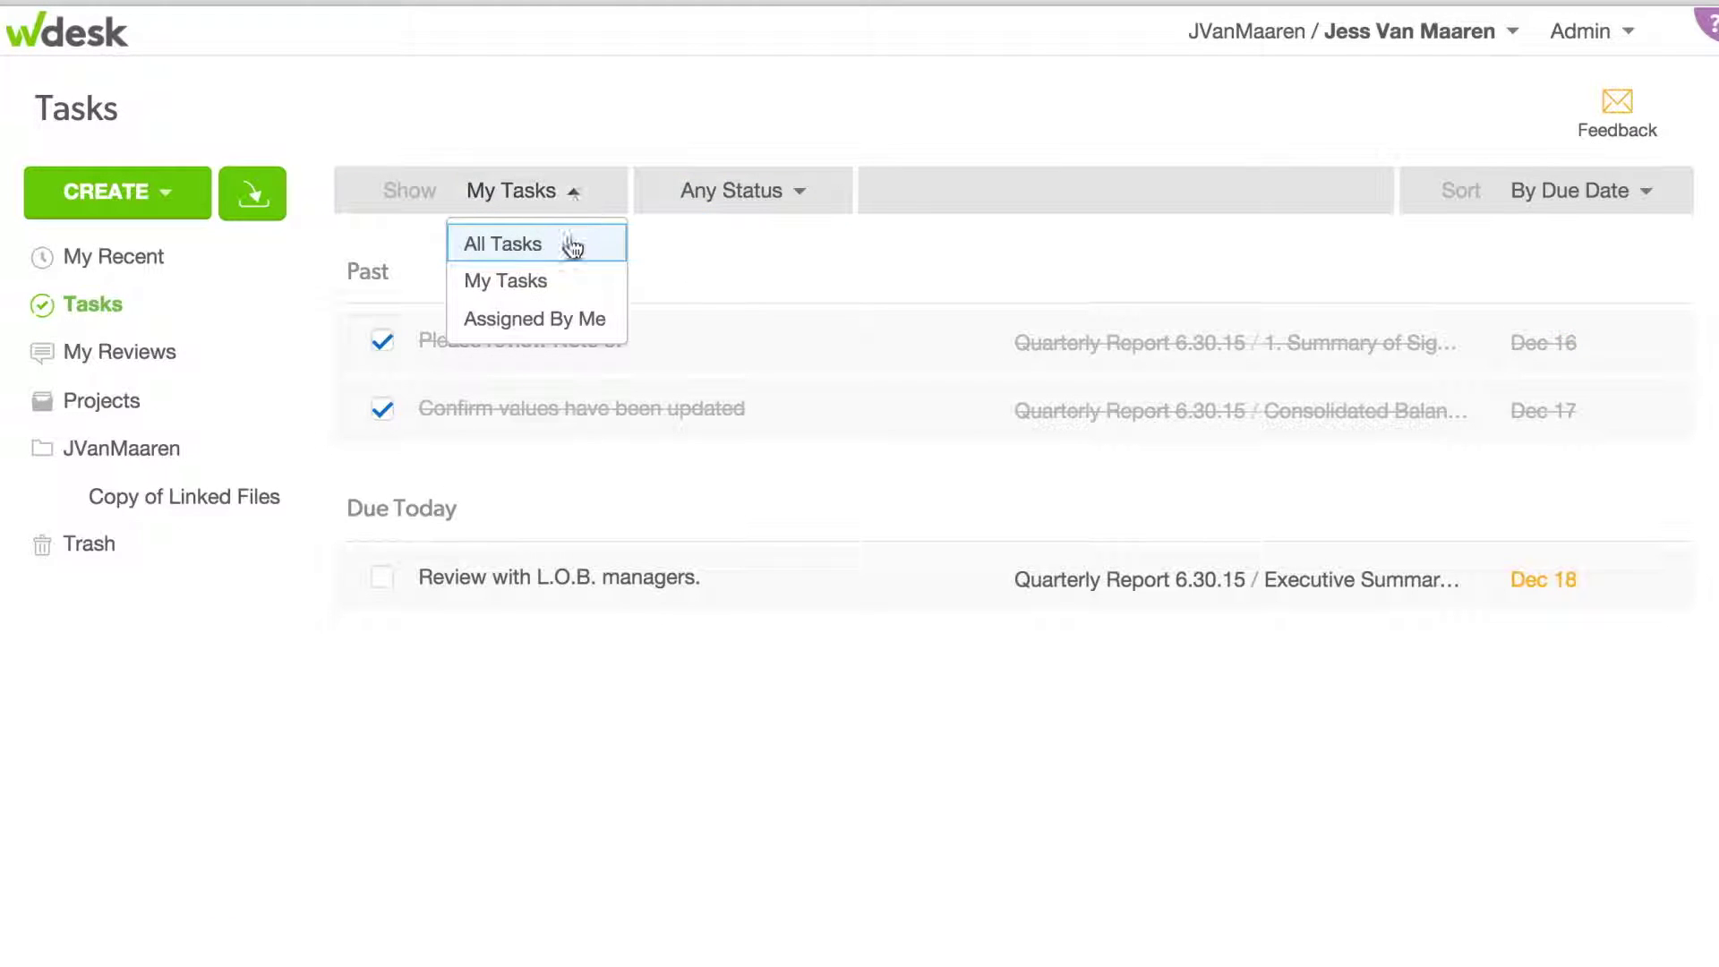
{"action": "left_click", "coordinate": [530, 240]}
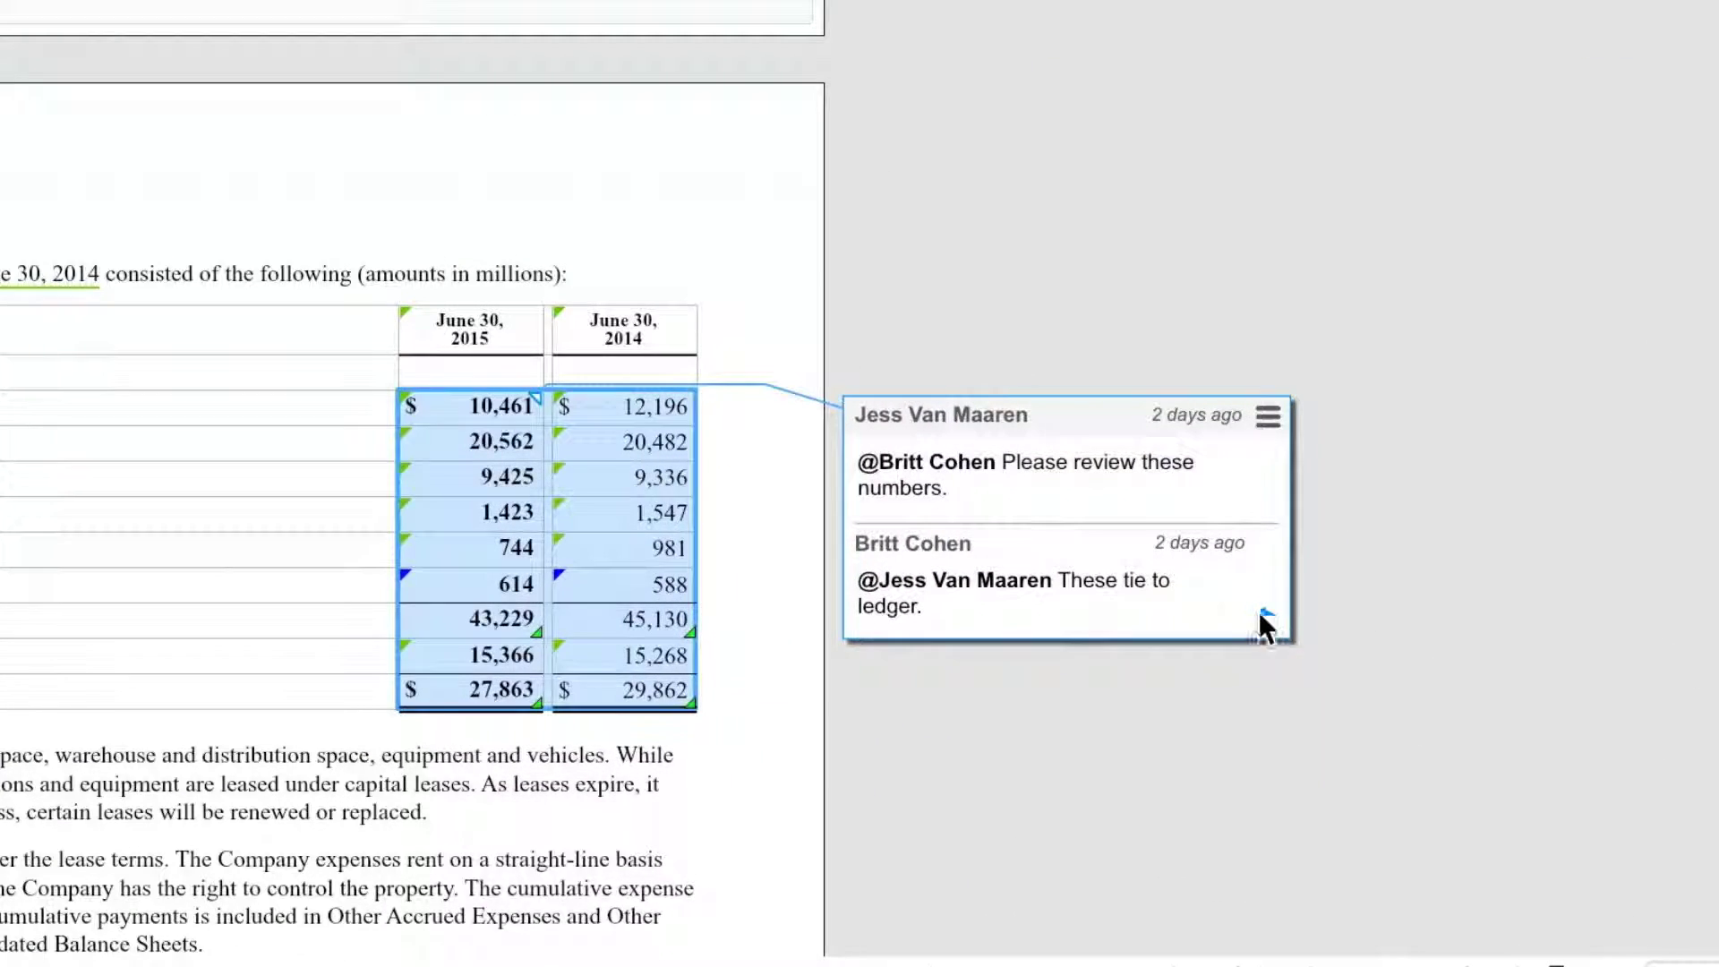
{"action": "left_click", "coordinate": [1261, 613]}
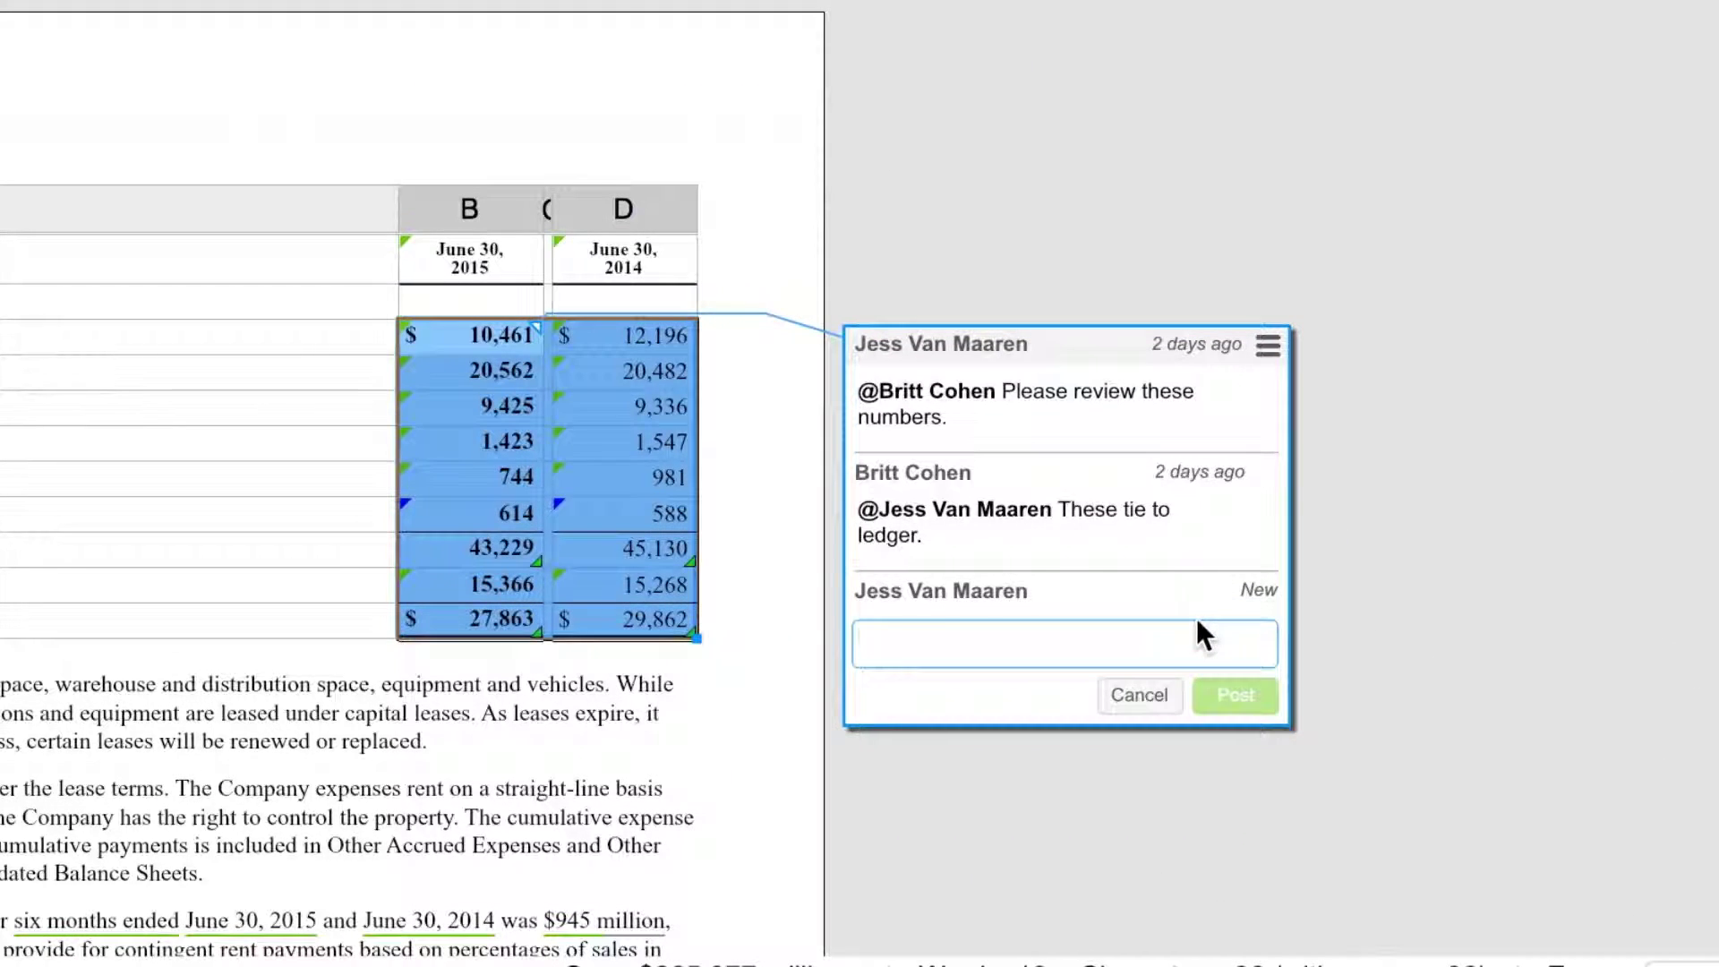
{"action": "type", "text": "@Britt"}
{"action": "key", "text": "Return"}
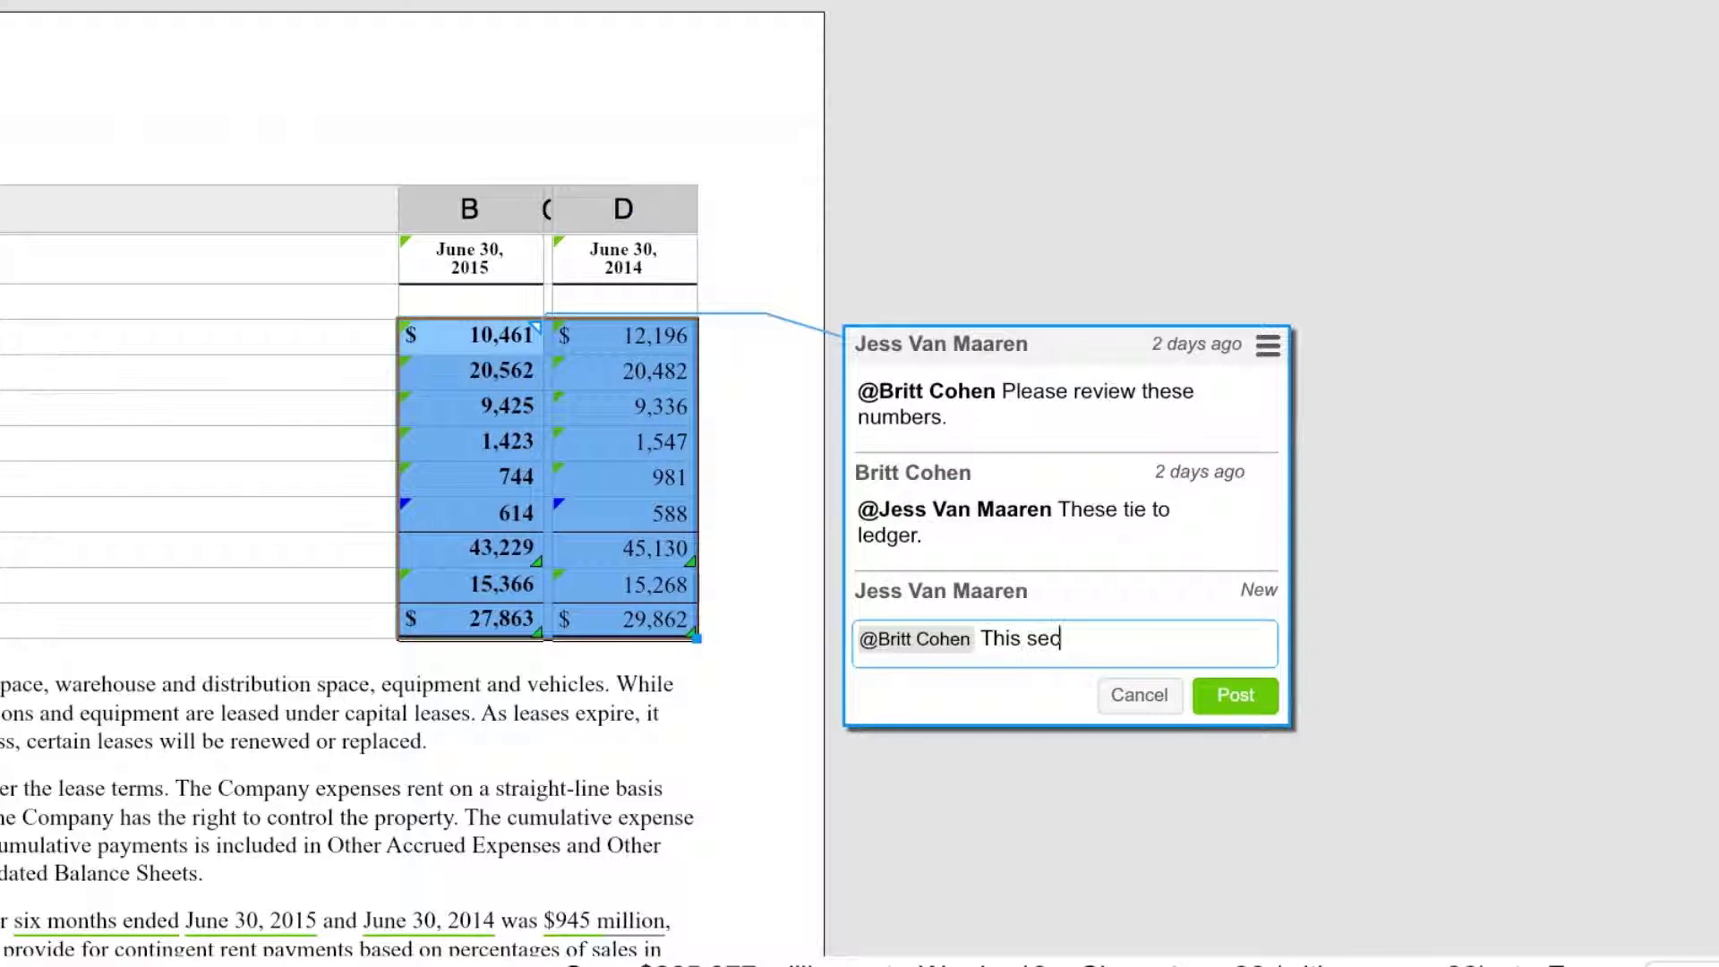
{"action": "left_click", "coordinate": [1261, 704]}
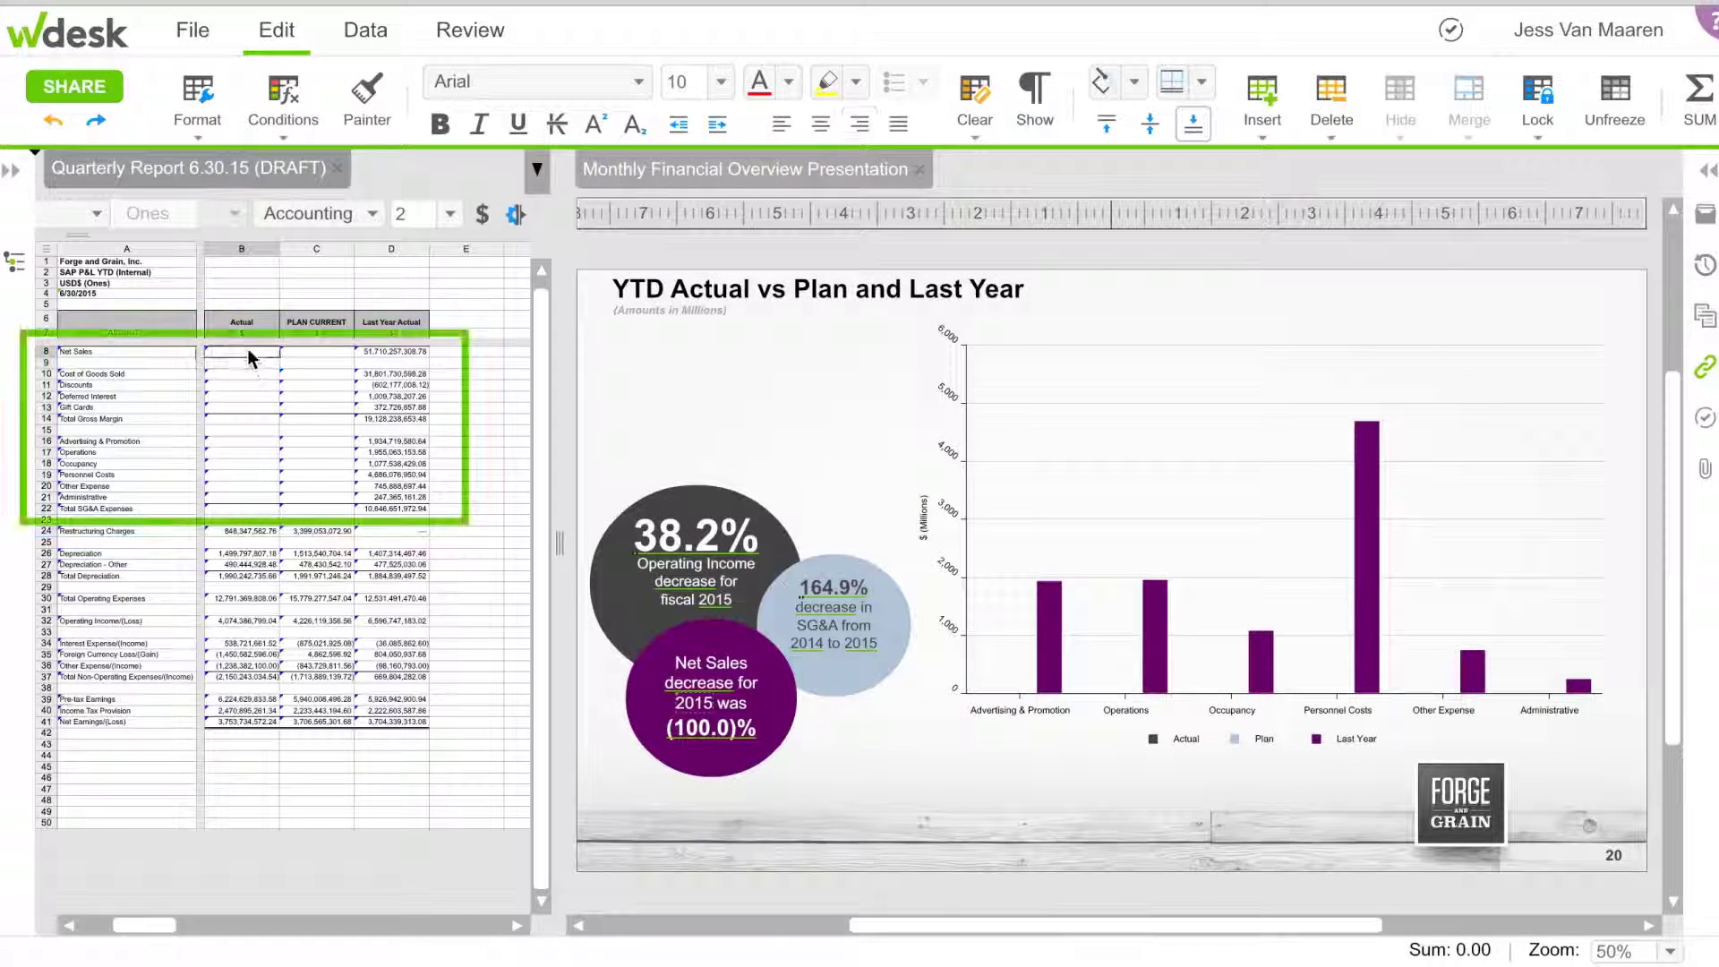
Paste Actual and Plan figures into B8:C22, then view the Net Sales link's destinations and history.
{"action": "key", "text": "ctrl+v"}
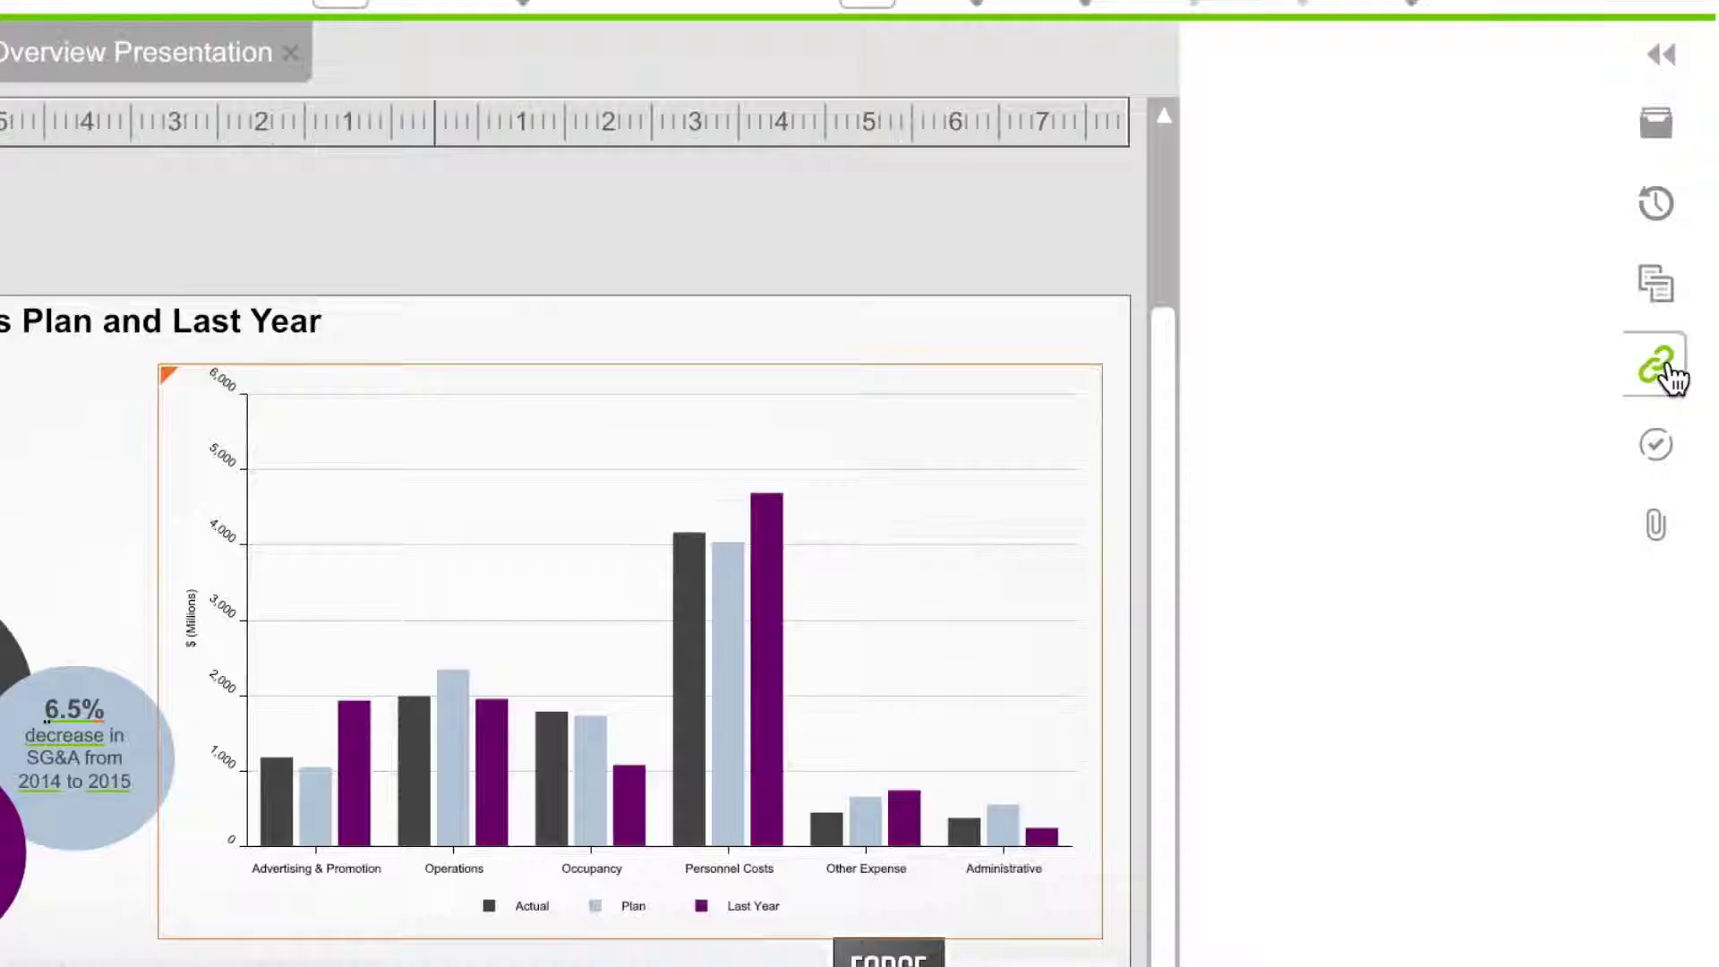
{"action": "left_click", "coordinate": [1671, 380]}
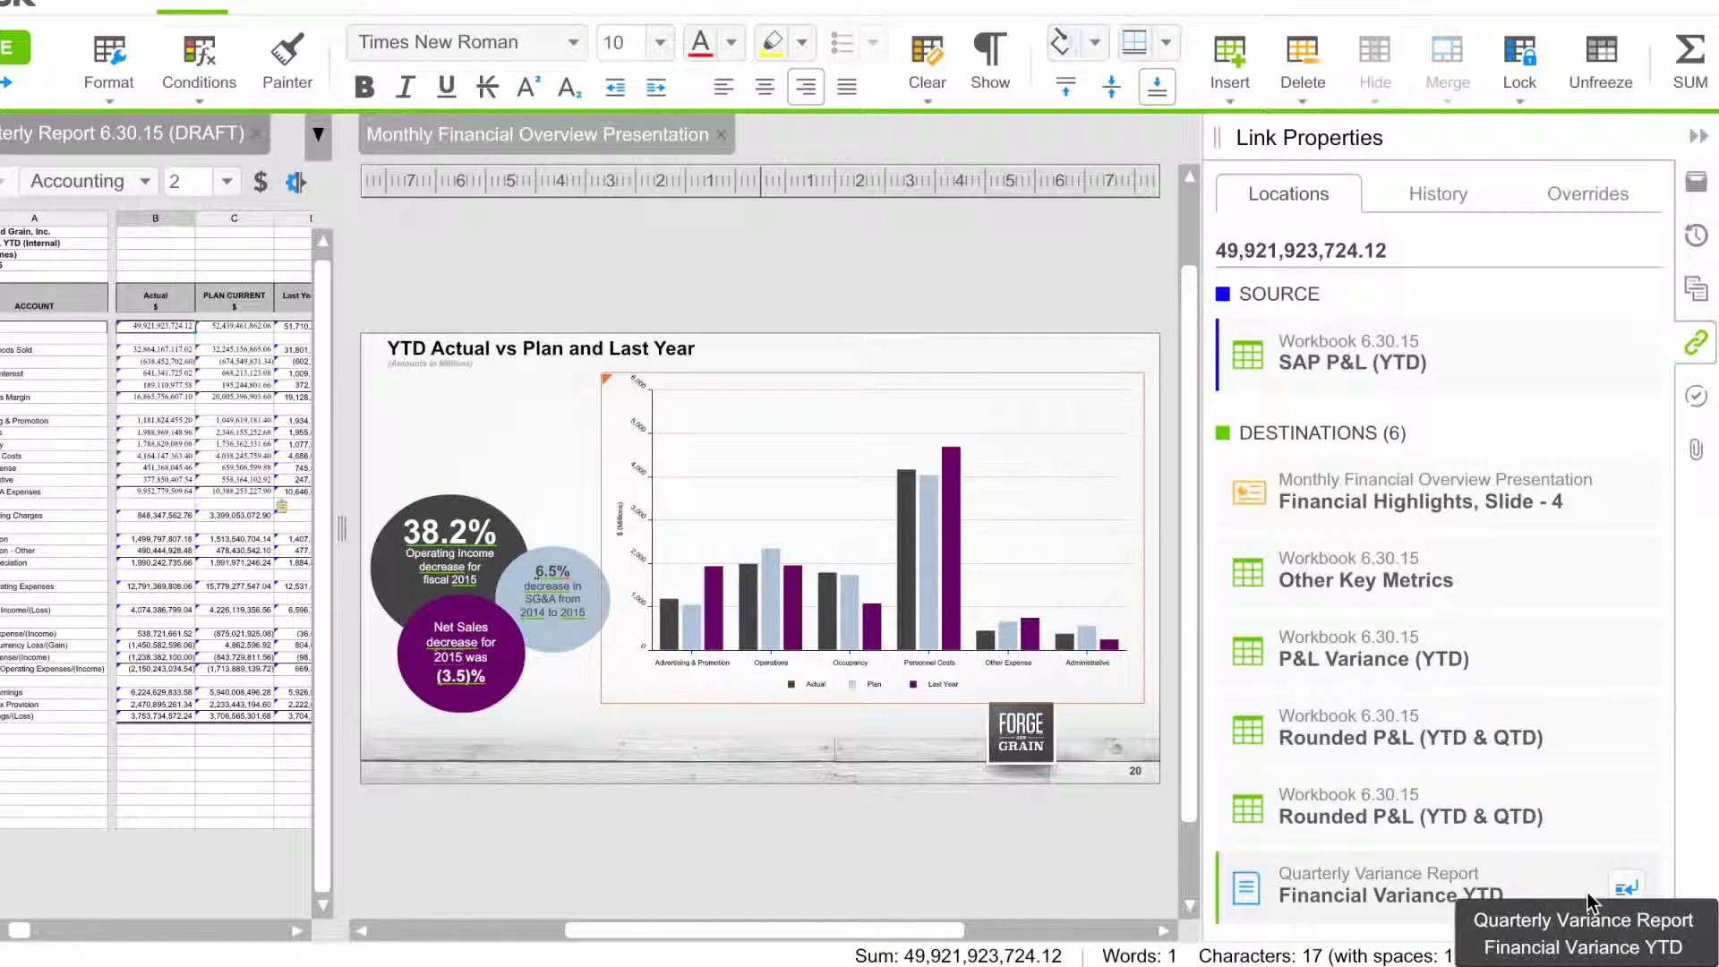
{"action": "left_click", "coordinate": [1438, 195]}
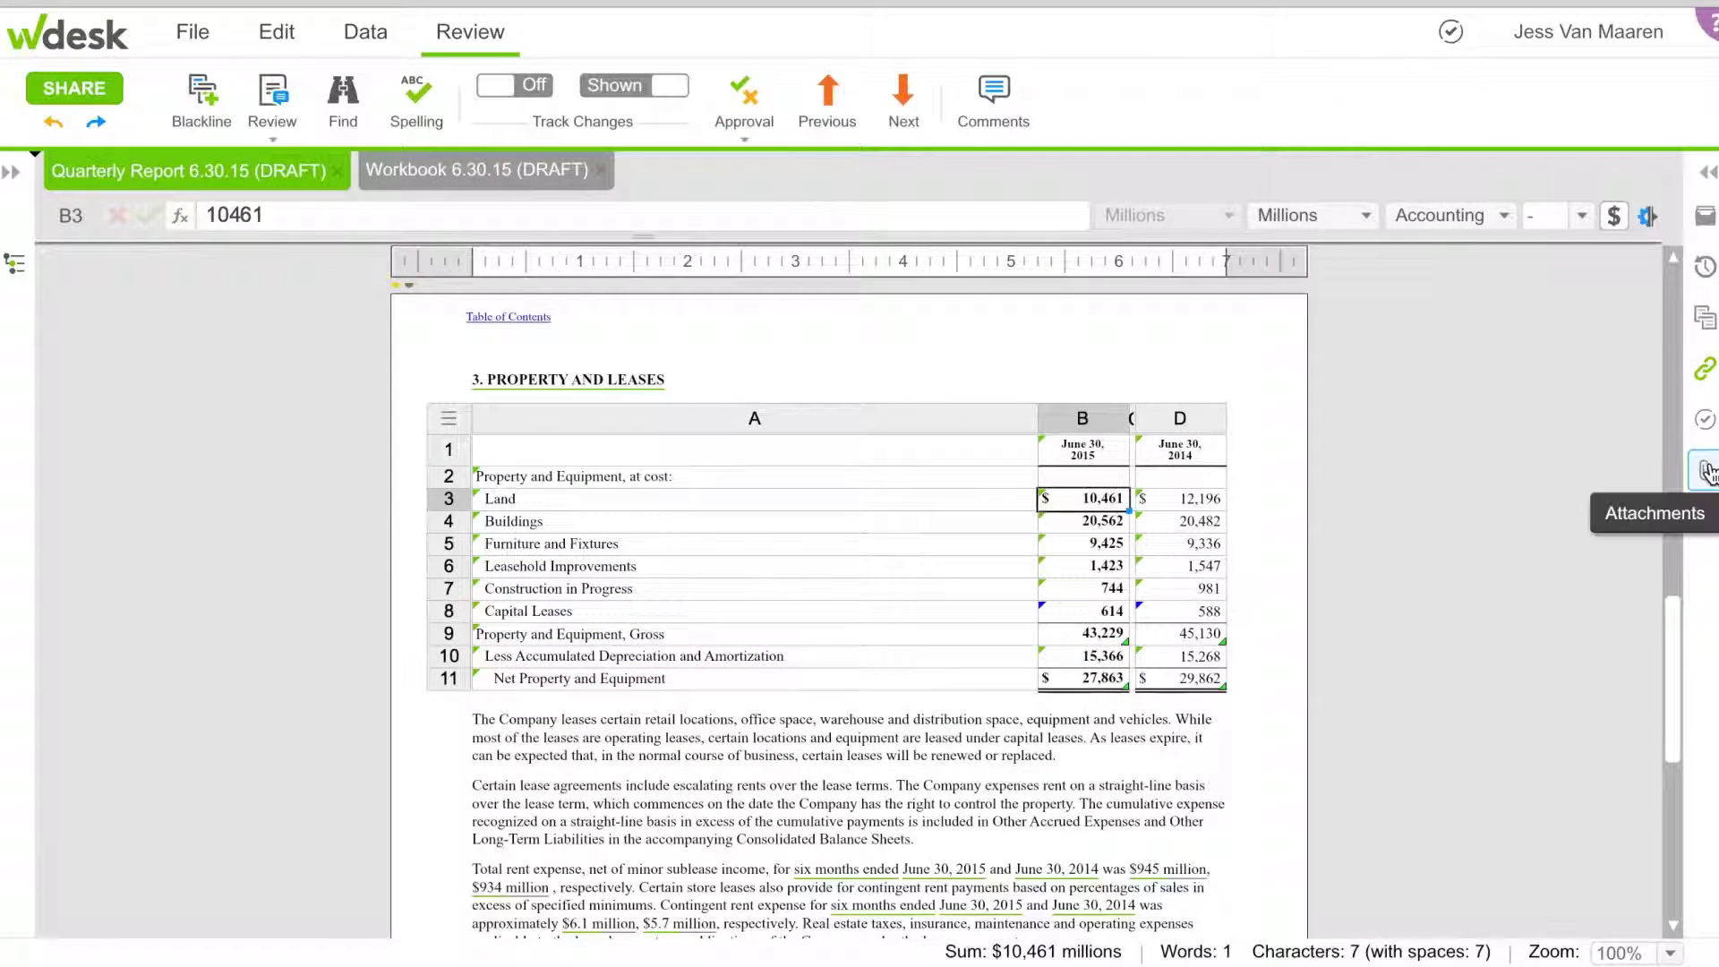
Attach the sapworkbooksyncdata xlsx spreadsheet to the report.
{"action": "left_click", "coordinate": [1706, 472]}
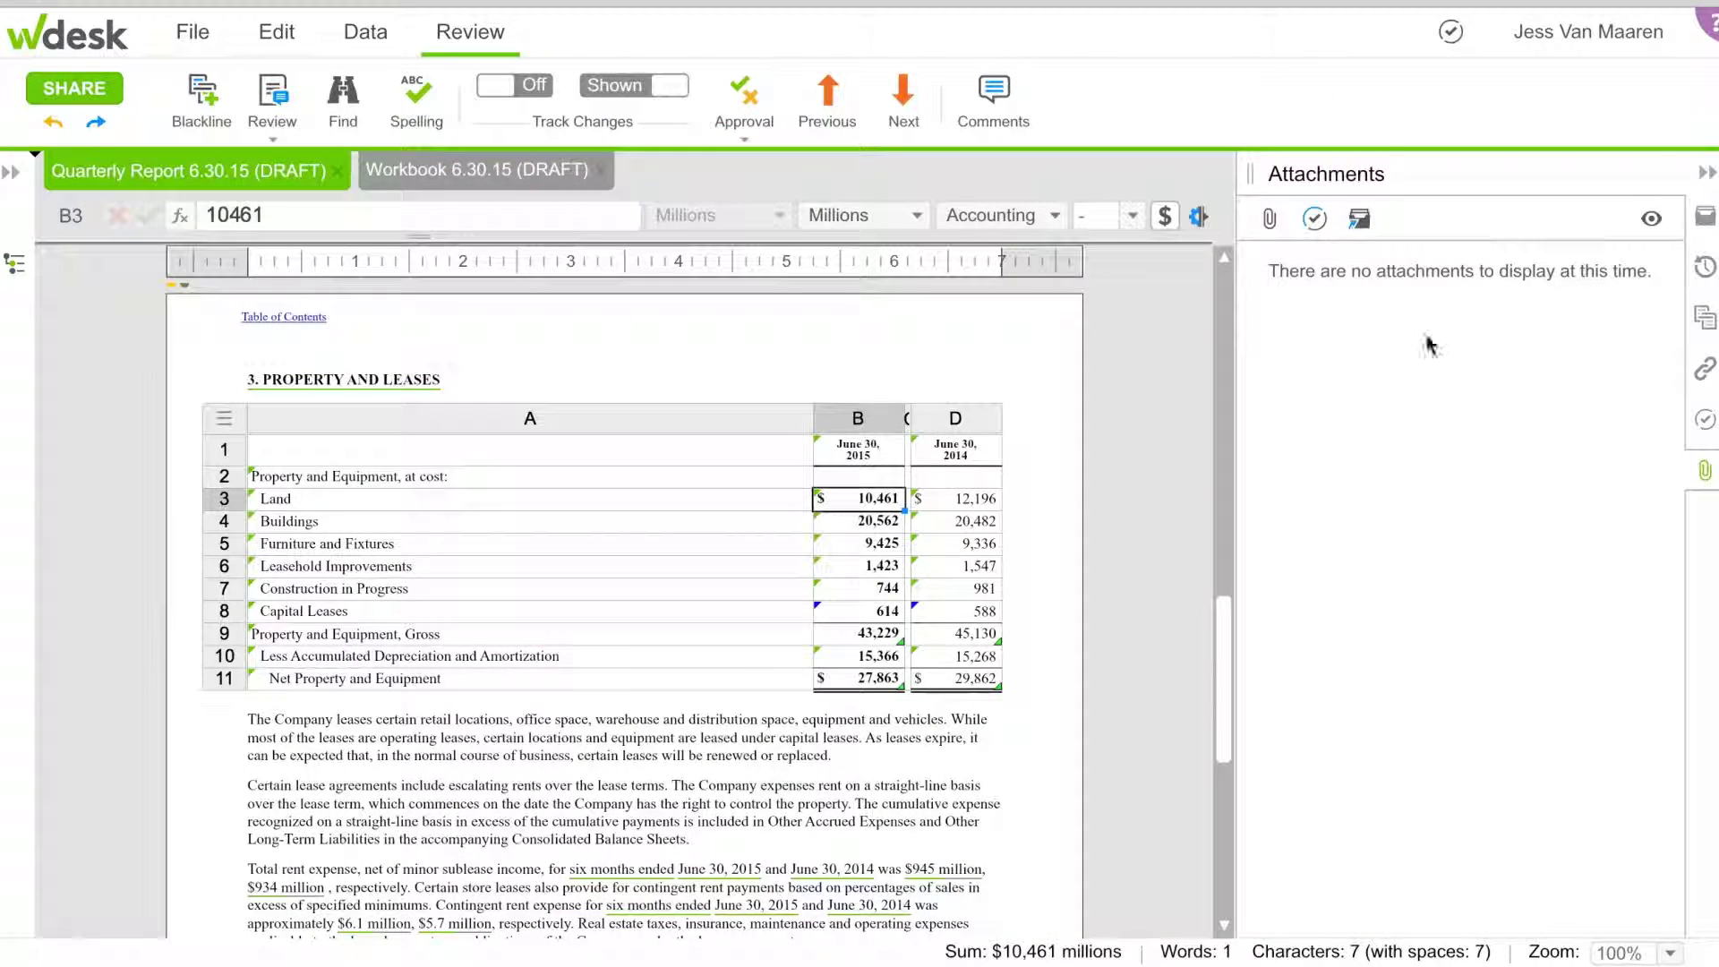
{"action": "left_click", "coordinate": [1269, 218]}
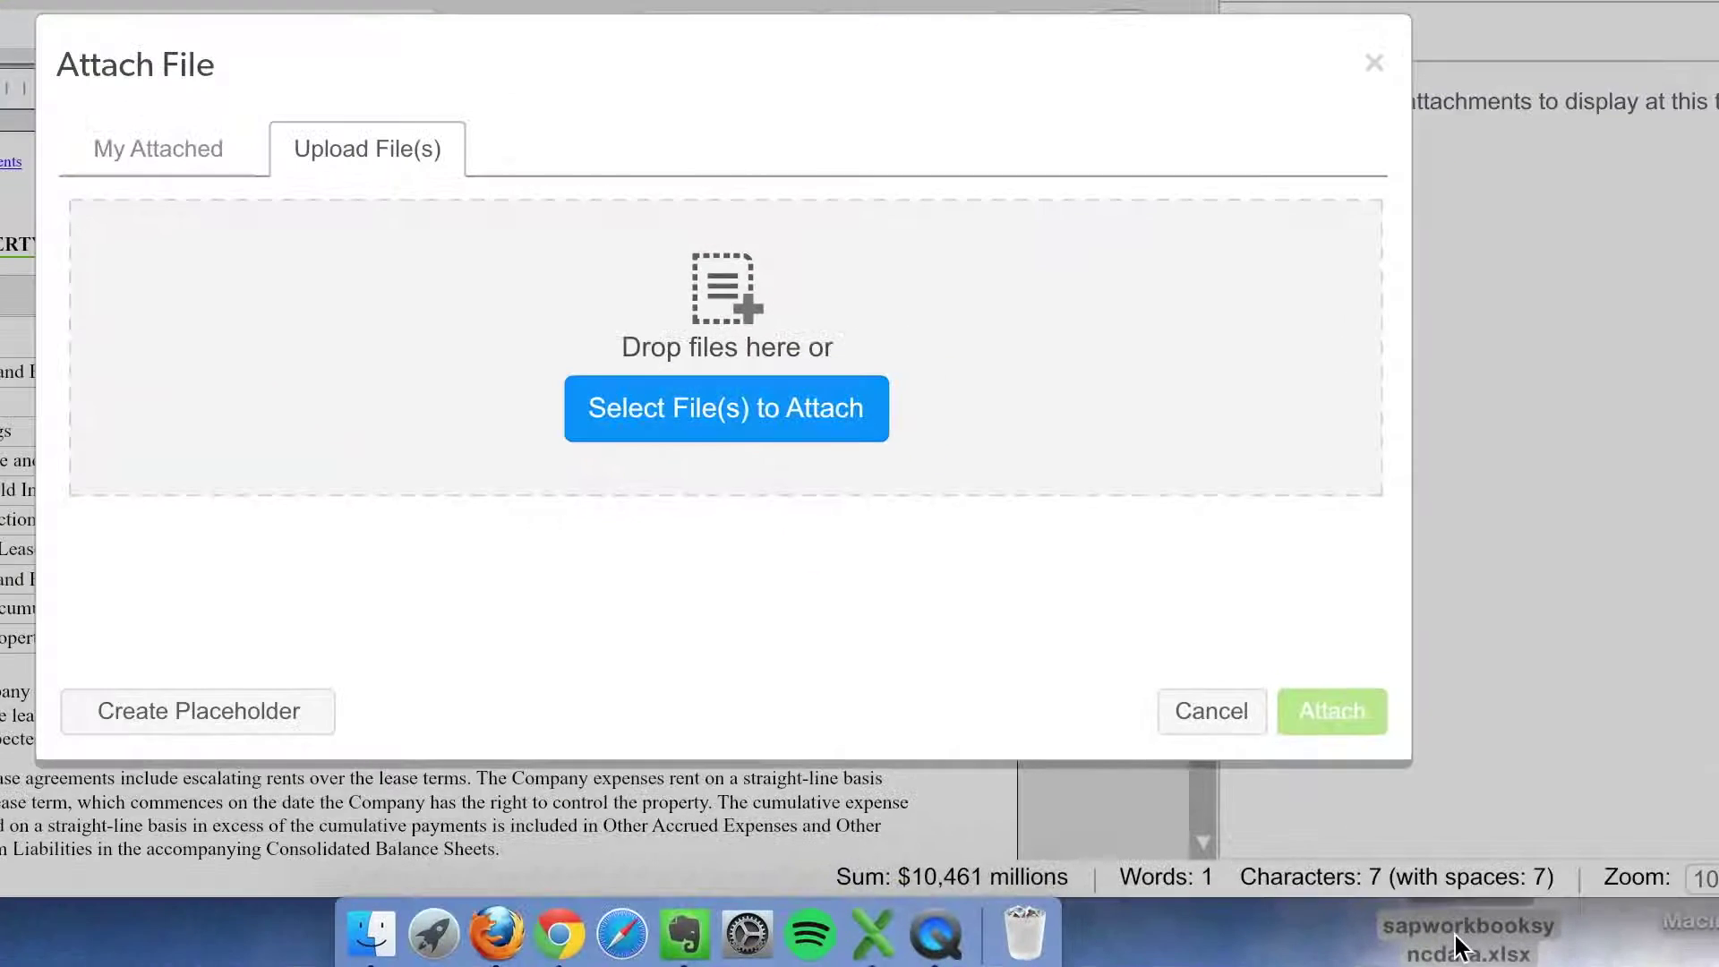
{"action": "left_click_drag", "start_coordinate": [1453, 937], "coordinate": [674, 406]}
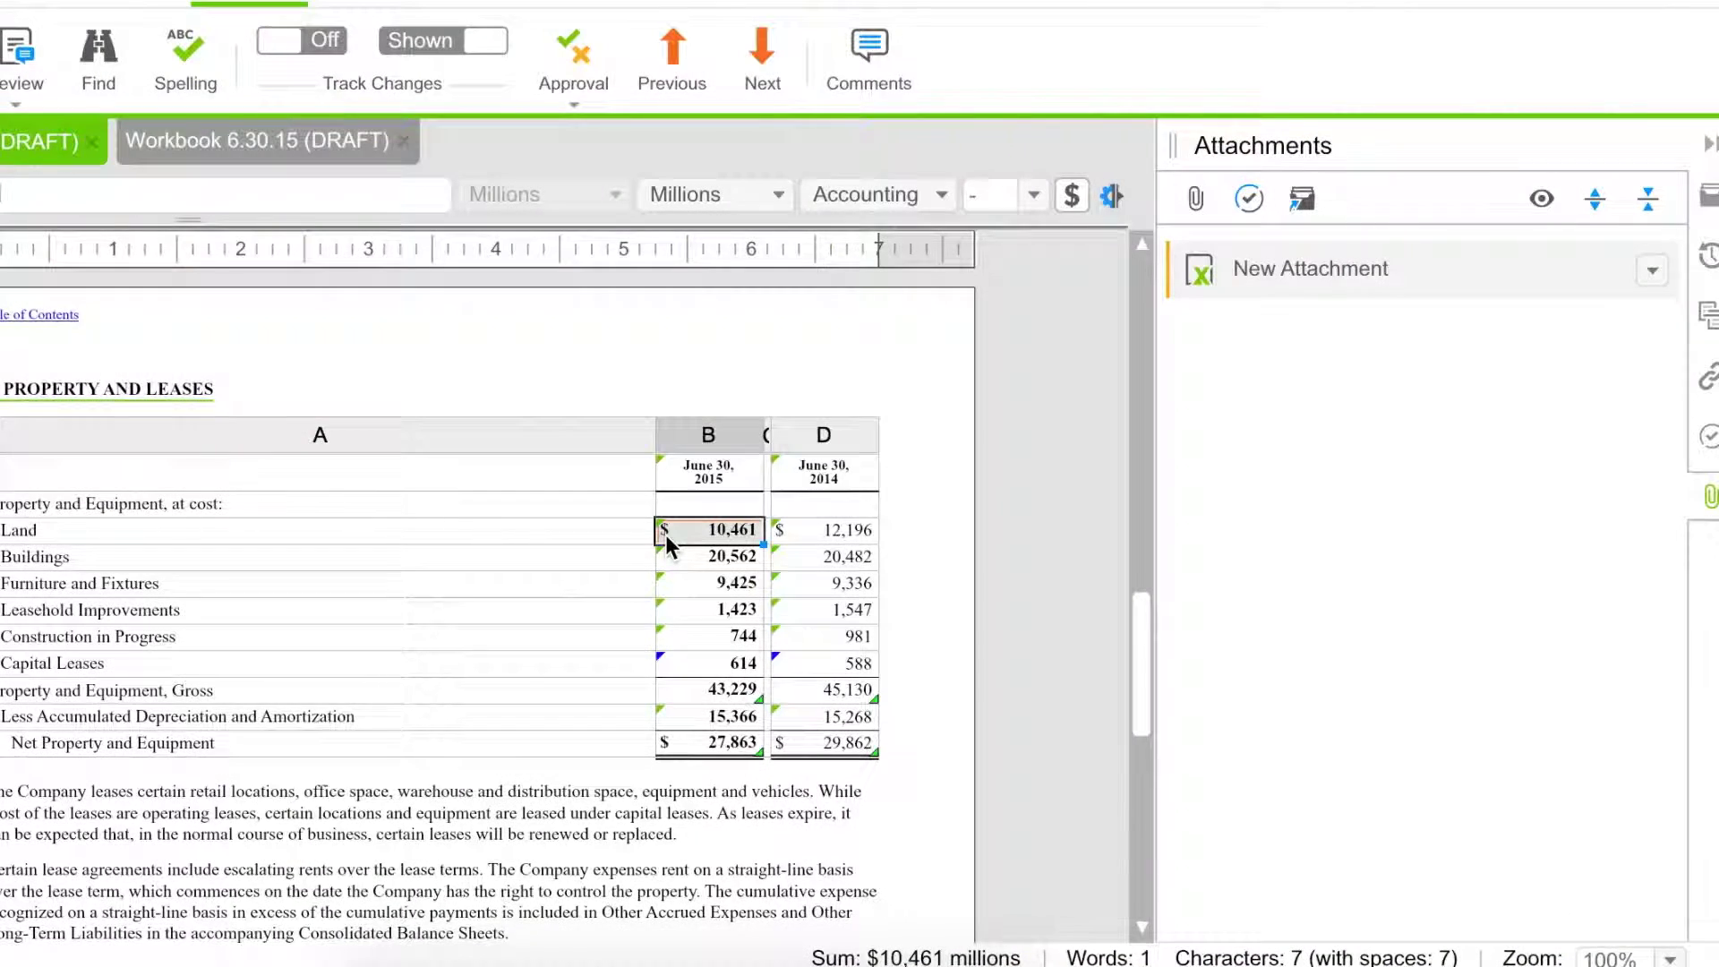
Request an attachment for cells B4:B7, assigned to Britt.
{"action": "left_click_drag", "start_coordinate": [680, 556], "coordinate": [680, 636]}
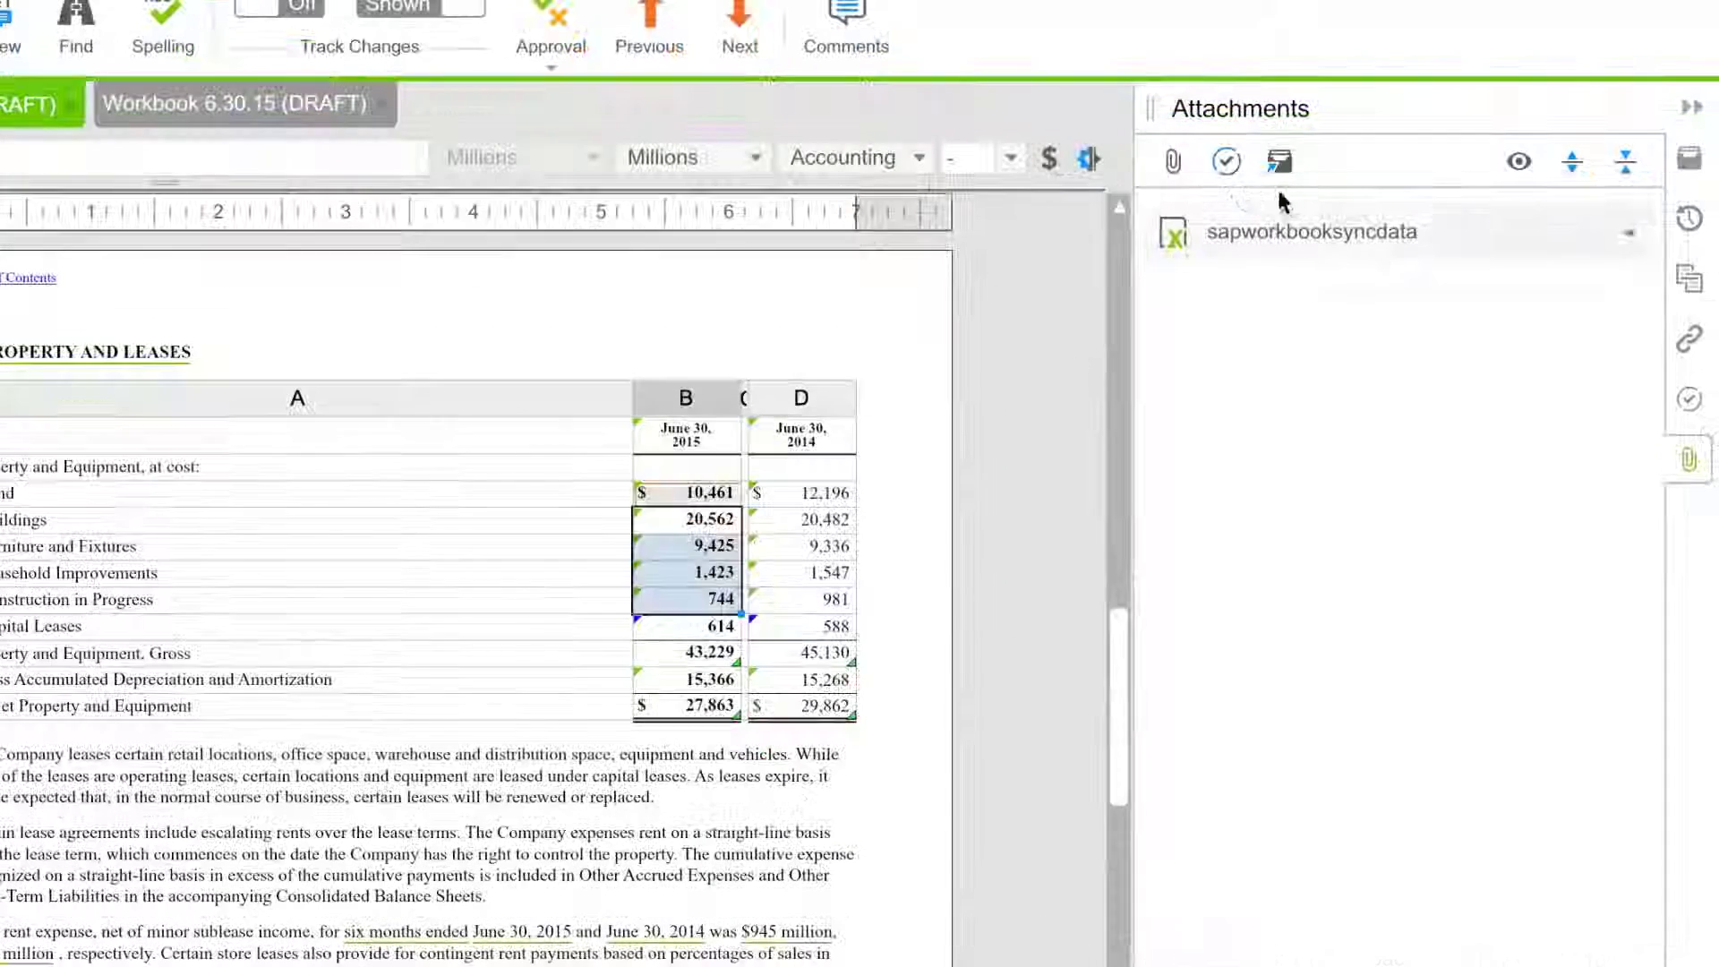
{"action": "left_click", "coordinate": [1227, 161]}
{"action": "type", "text": "Brittany"}
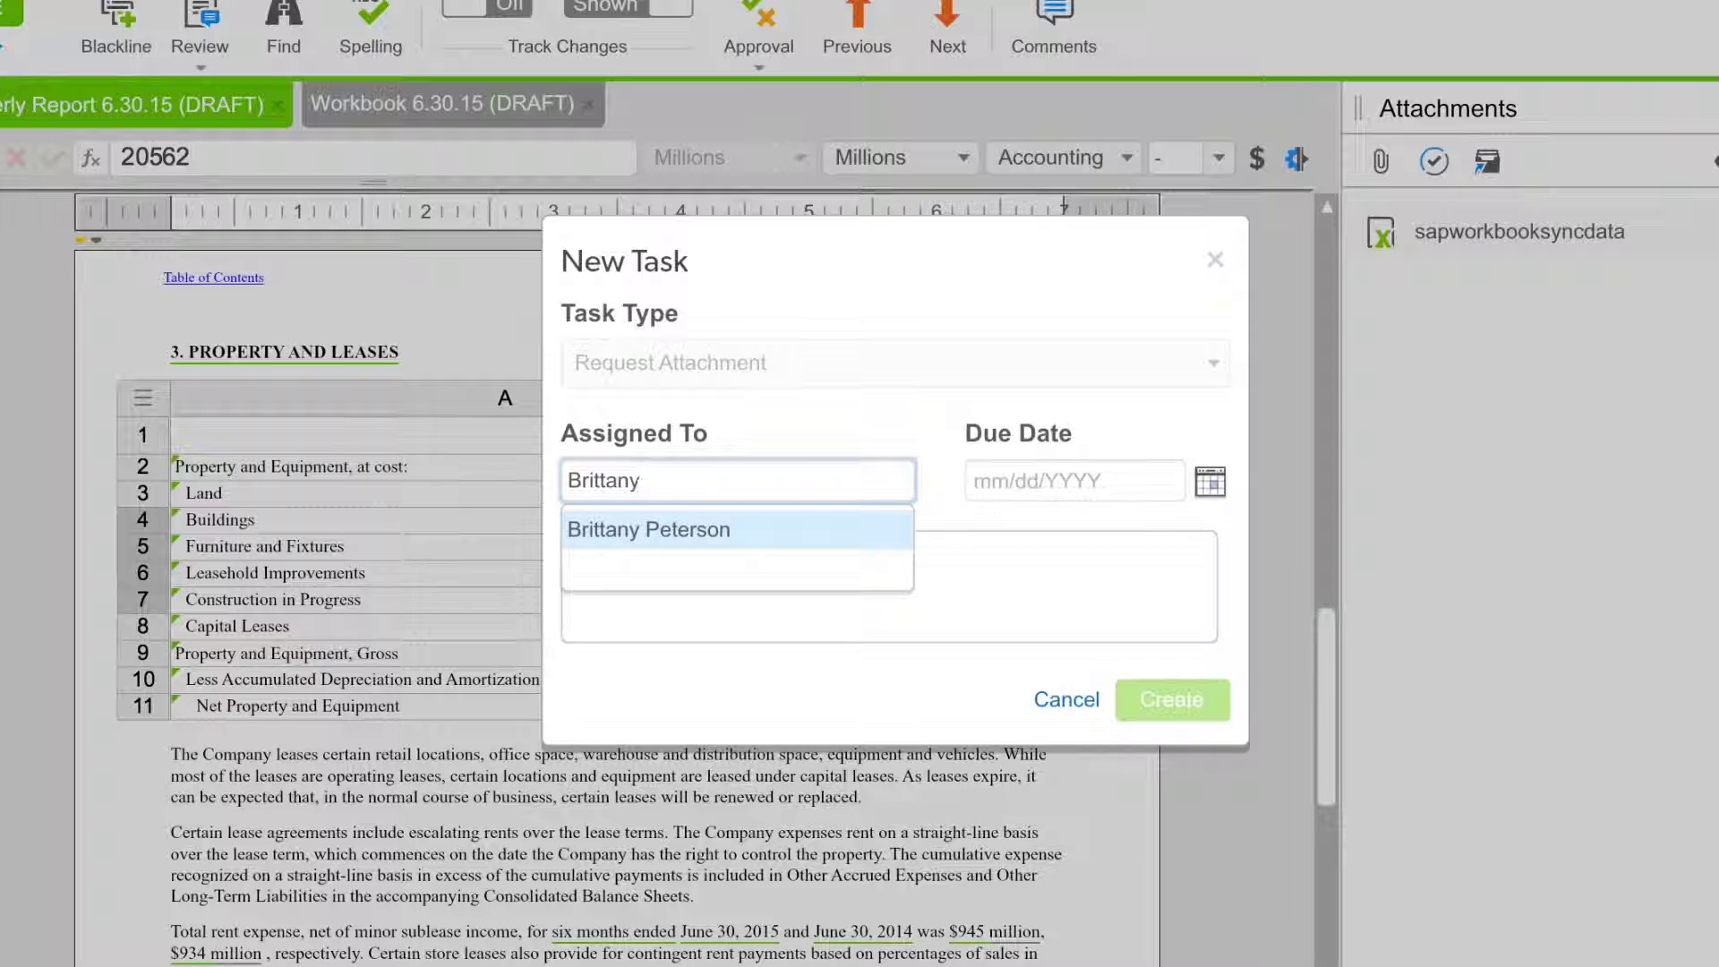
{"action": "left_click", "coordinate": [684, 528]}
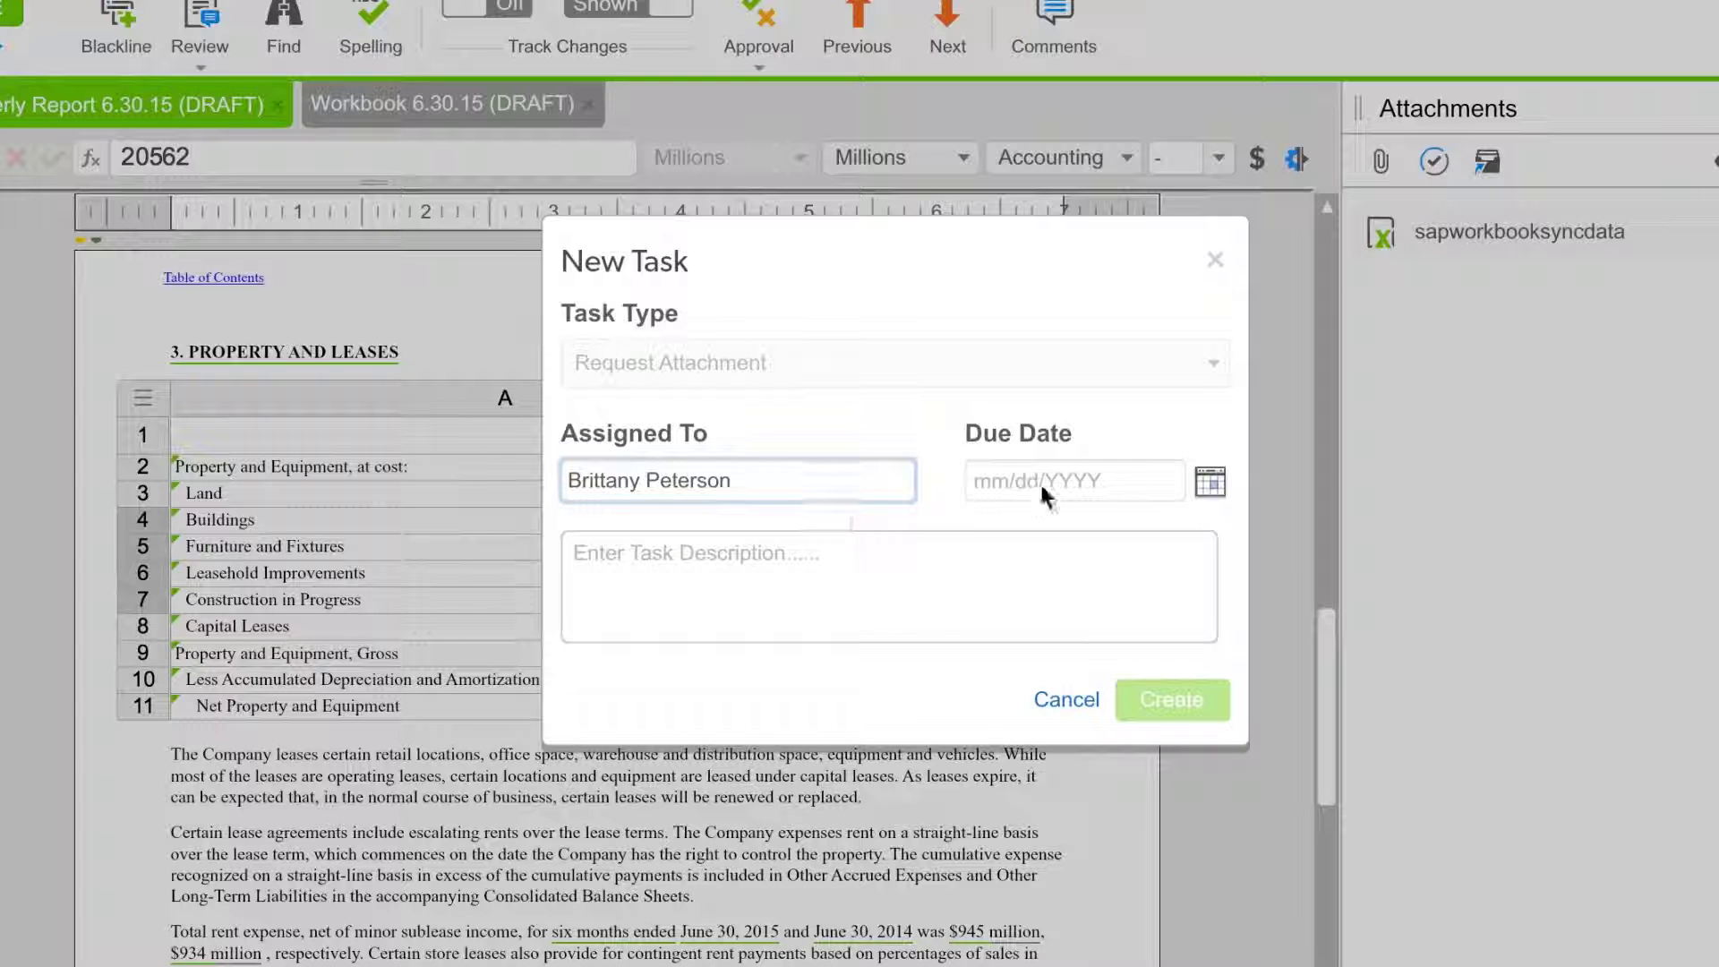